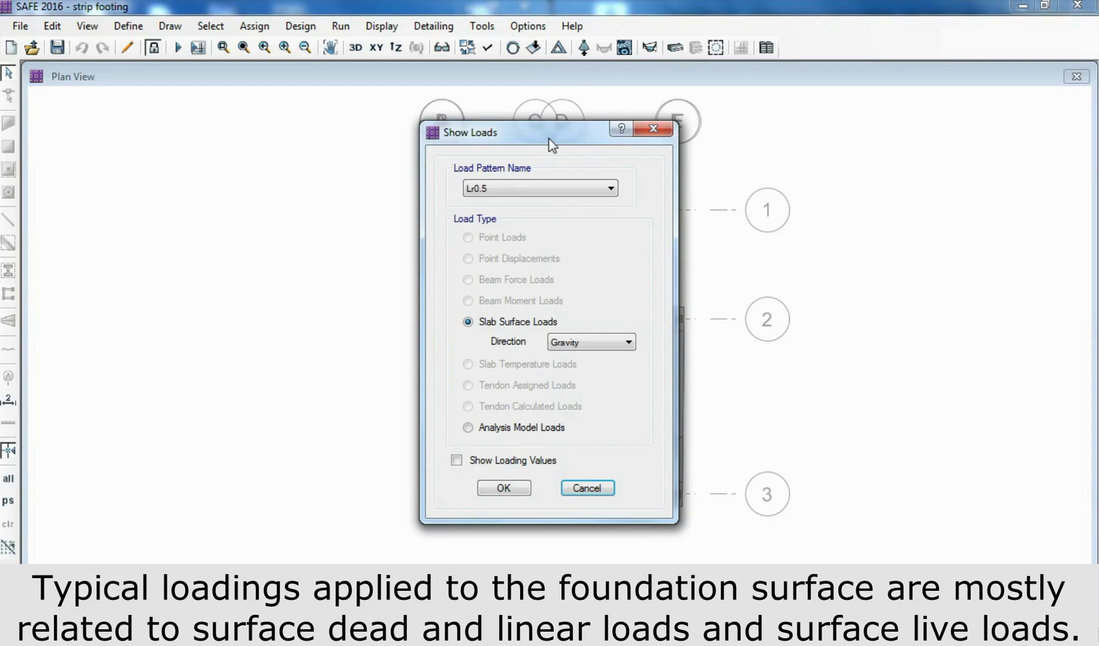
Step: Display the gravity slab surface loads for the SD load pattern and check the value on the strip along grid 2
{"action": "left_click_drag", "start_coordinate": [550, 141], "coordinate": [195, 147]}
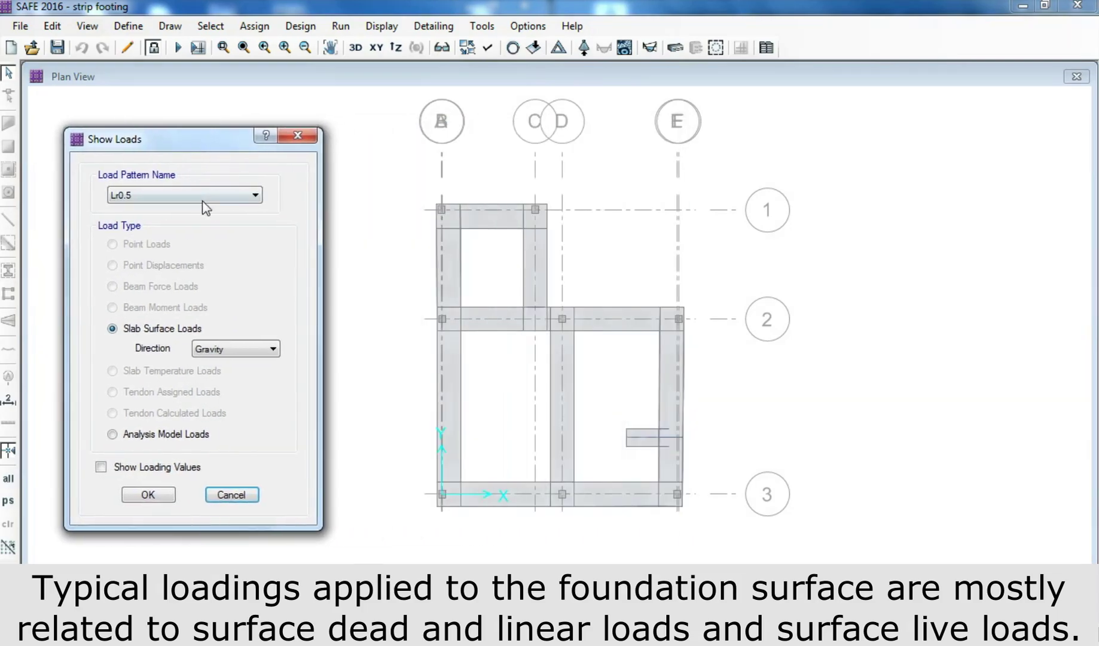
{"action": "left_click", "coordinate": [203, 196]}
{"action": "scroll", "coordinate": [203, 225], "scroll_direction": "up", "scroll_amount": 1}
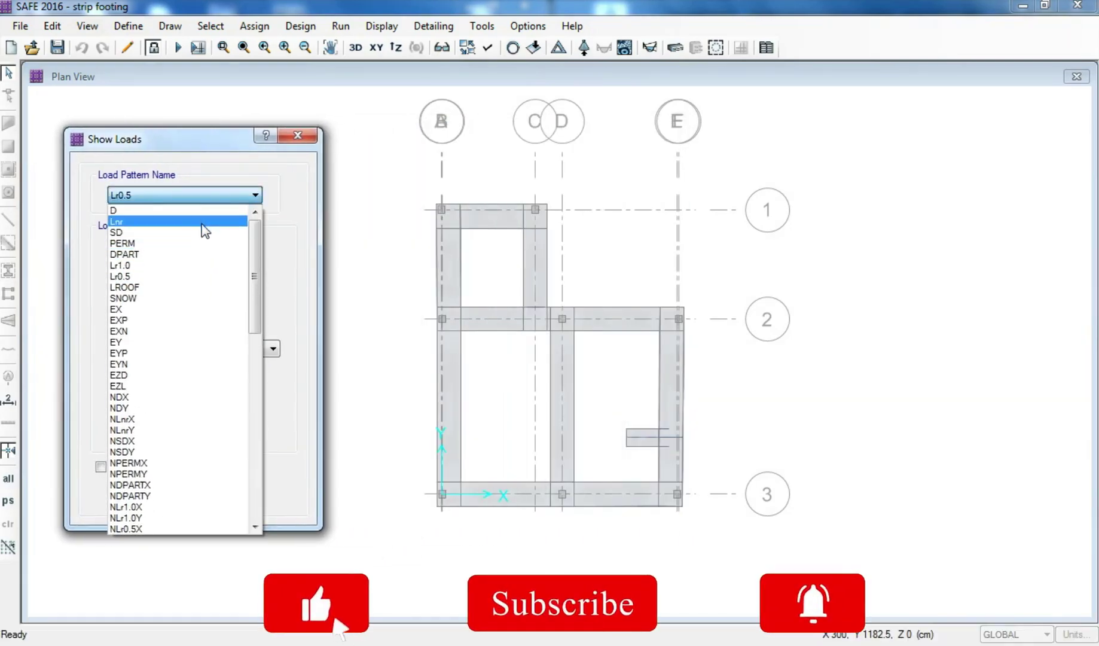
{"action": "left_click", "coordinate": [202, 234]}
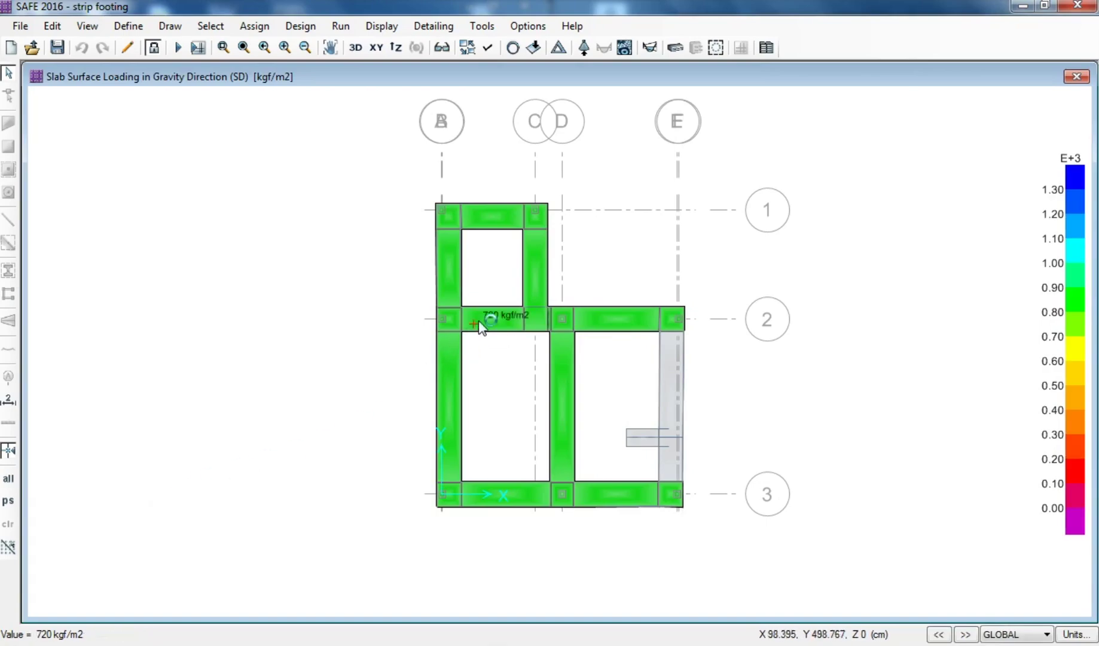
{"action": "mouse_move", "coordinate": [482, 316]}
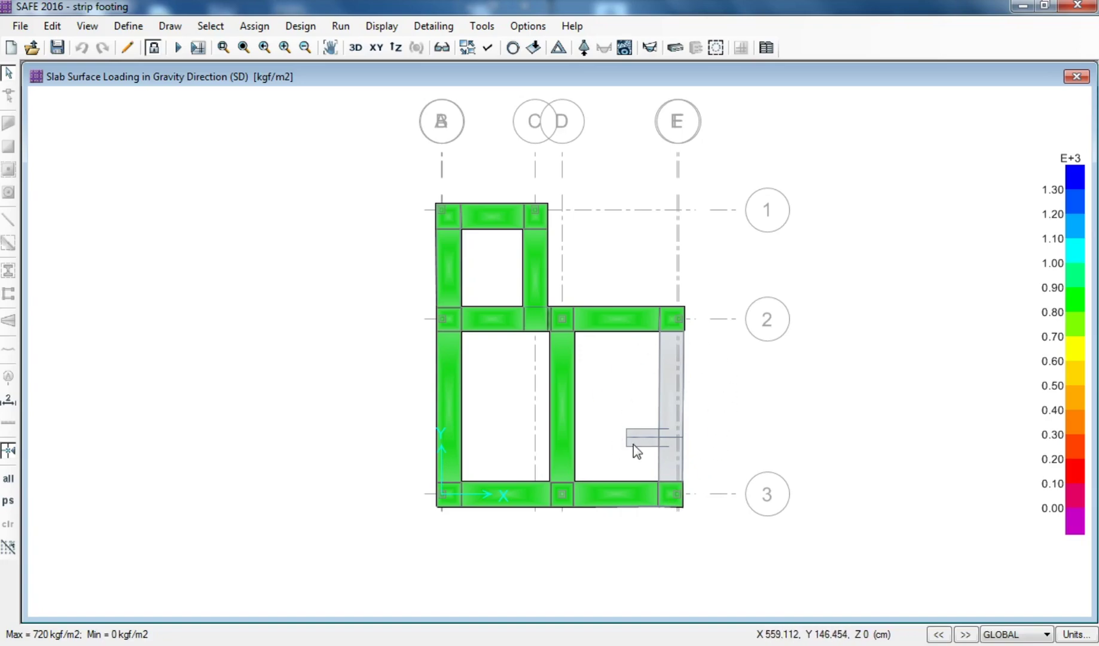
Step: Display the gravity slab surface loads for the Lr0.5 load pattern and check the values on the strips
{"action": "left_click", "coordinate": [532, 48]}
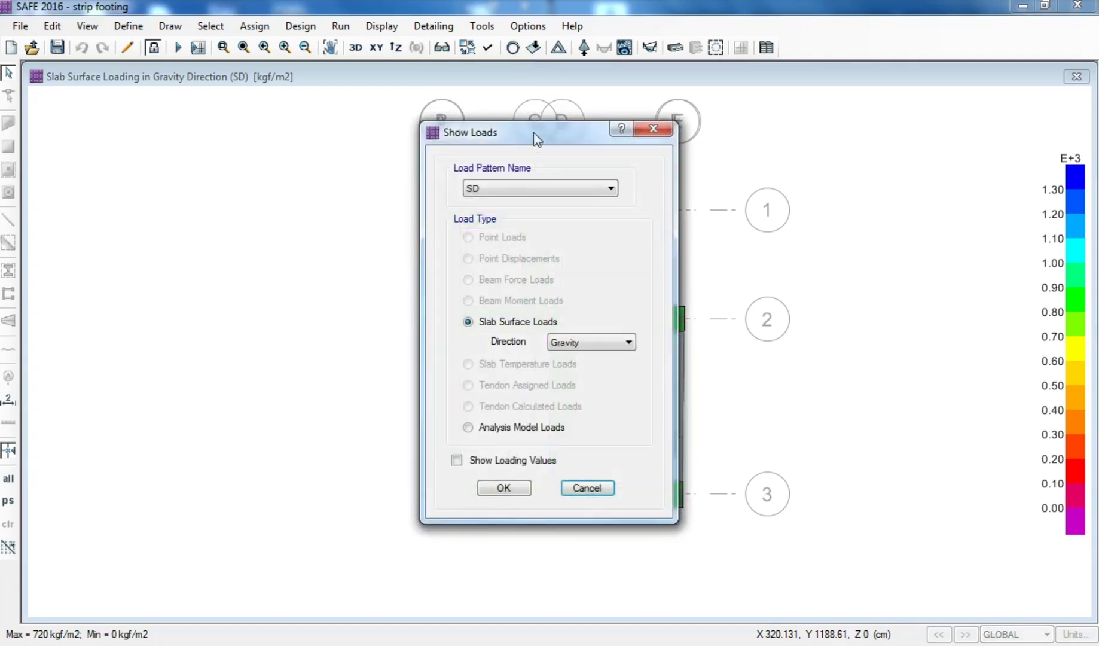
{"action": "left_click_drag", "start_coordinate": [534, 132], "coordinate": [195, 142]}
{"action": "left_click", "coordinate": [213, 198]}
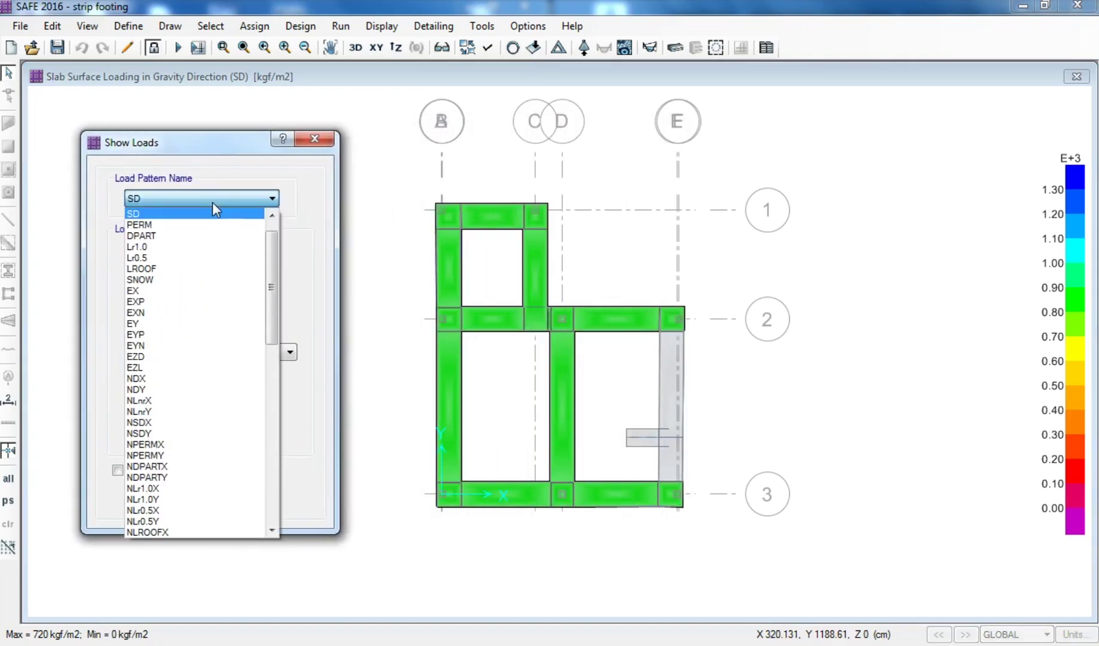
{"action": "left_click", "coordinate": [198, 259]}
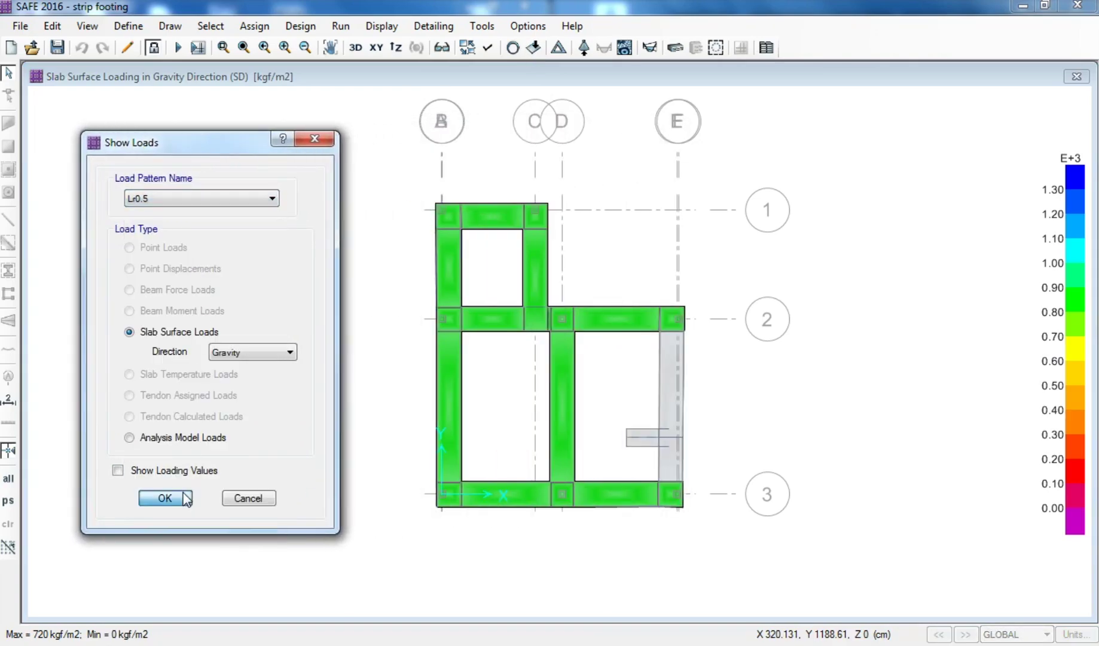
{"action": "left_click", "coordinate": [165, 498]}
{"action": "mouse_move", "coordinate": [494, 495]}
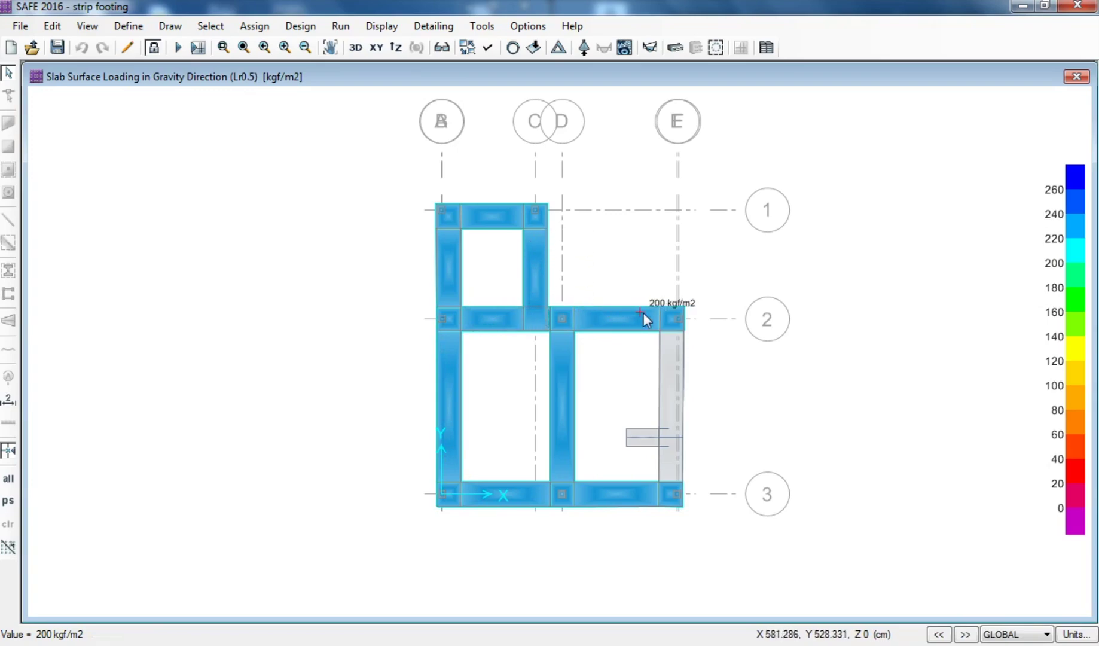
Step: Inspect the loads assigned to the slab strip along grid E between grids 2 and 3
{"action": "right_click", "coordinate": [663, 439]}
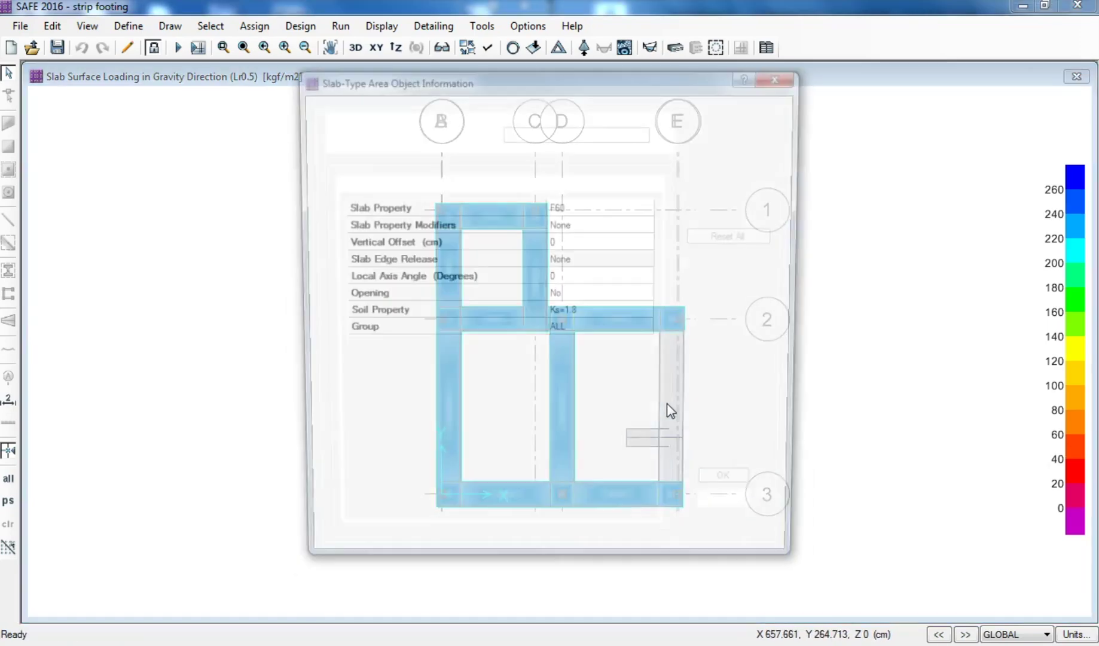
{"action": "left_click_drag", "start_coordinate": [633, 93], "coordinate": [361, 98]}
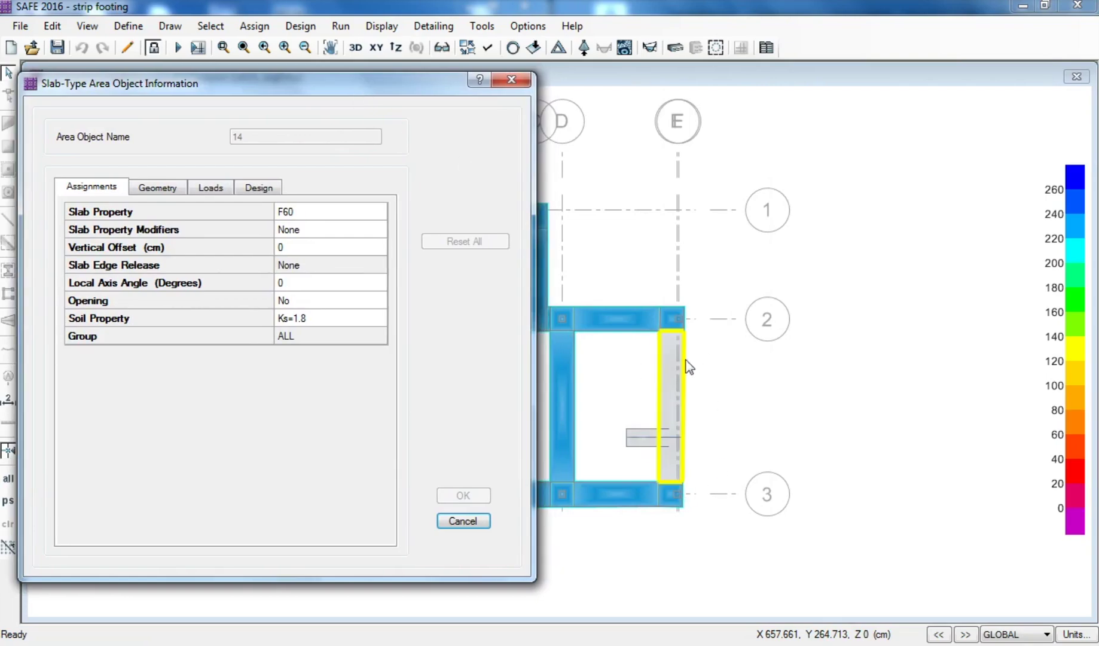
{"action": "left_click", "coordinate": [214, 189]}
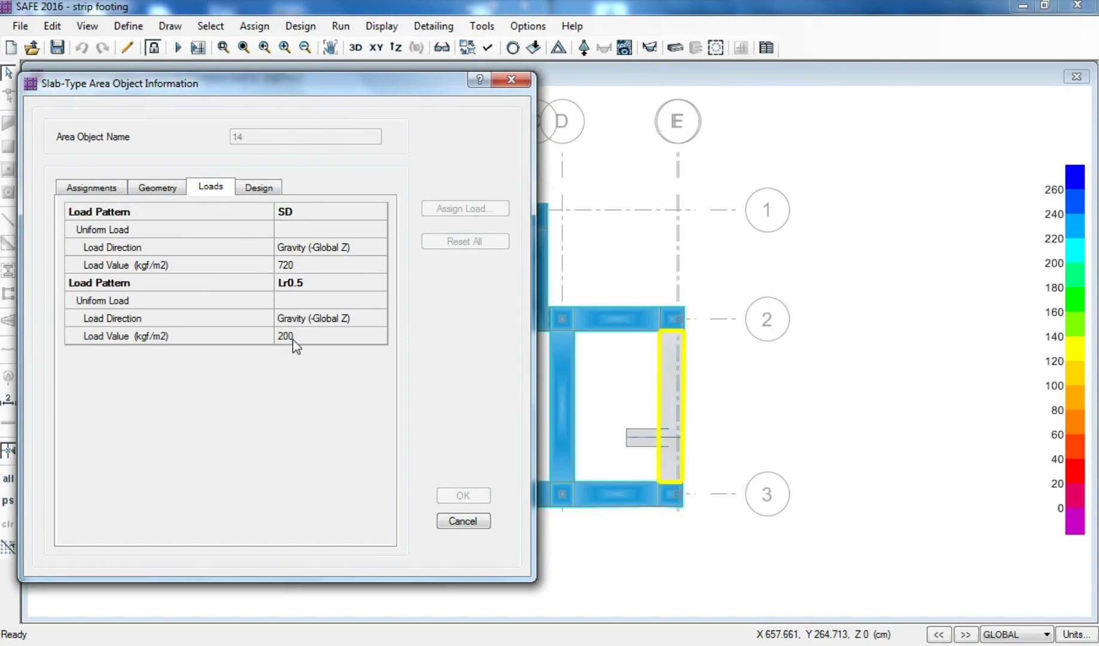
{"action": "left_click", "coordinate": [460, 520]}
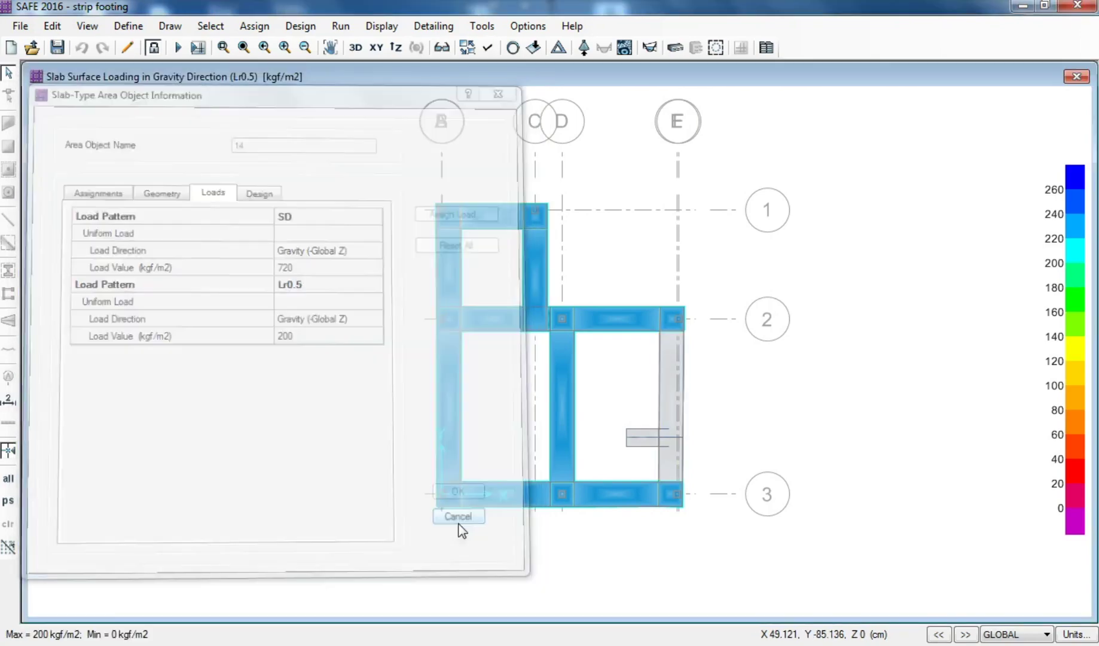
Step: Inspect the loads assigned to the slab strip along grid 3 between grids D and E
{"action": "right_click", "coordinate": [606, 490]}
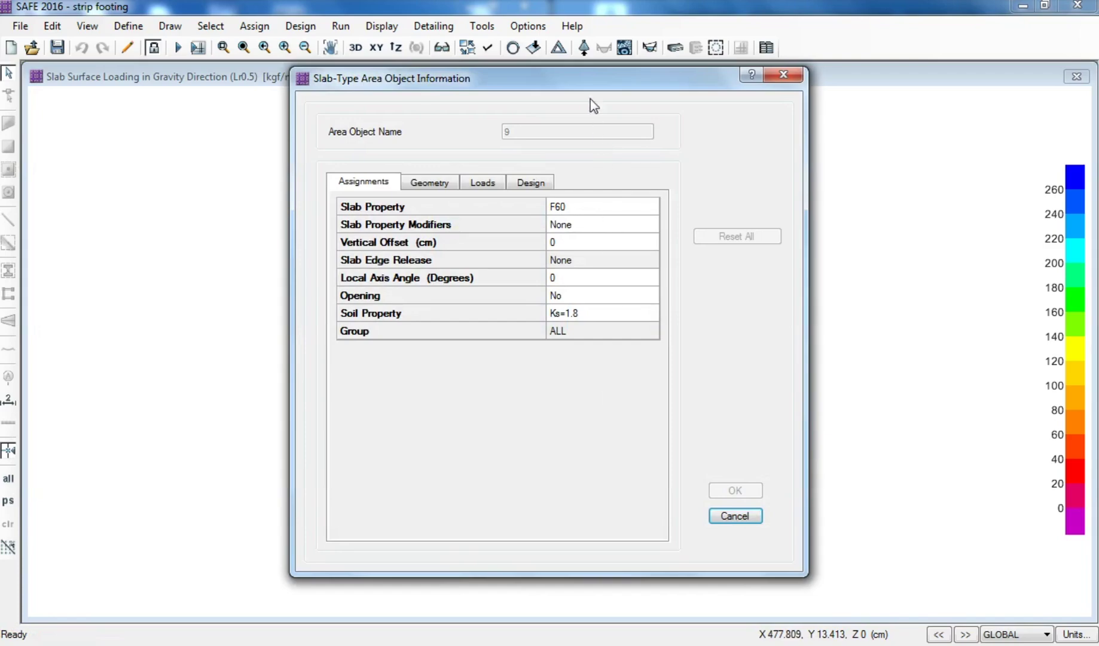
{"action": "left_click_drag", "start_coordinate": [585, 88], "coordinate": [303, 75]}
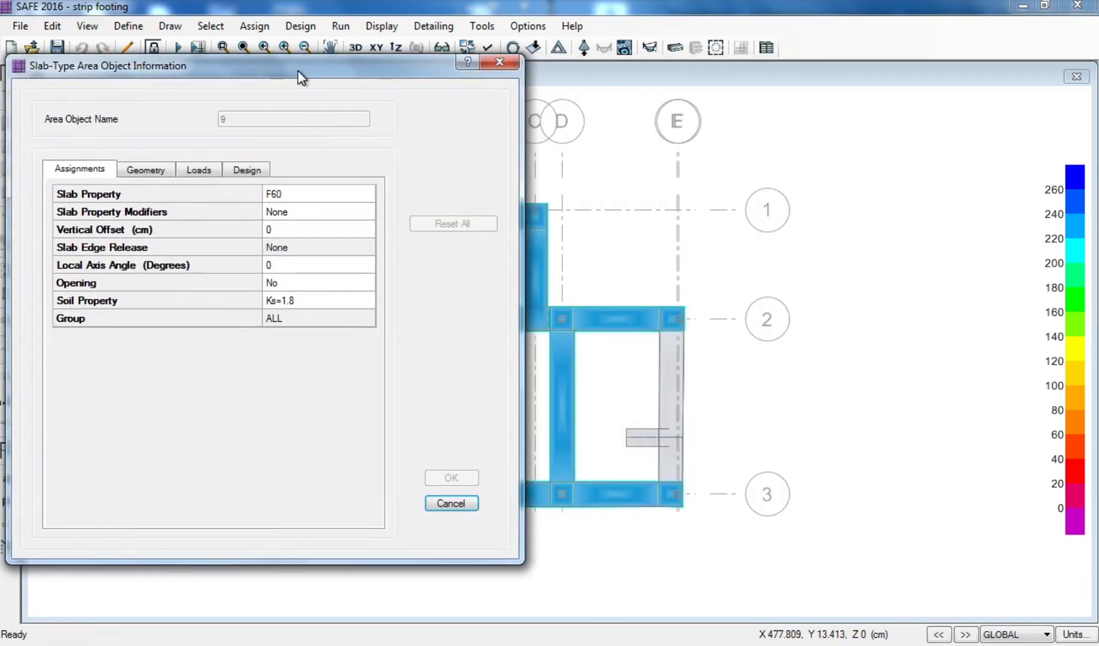
{"action": "left_click", "coordinate": [198, 169]}
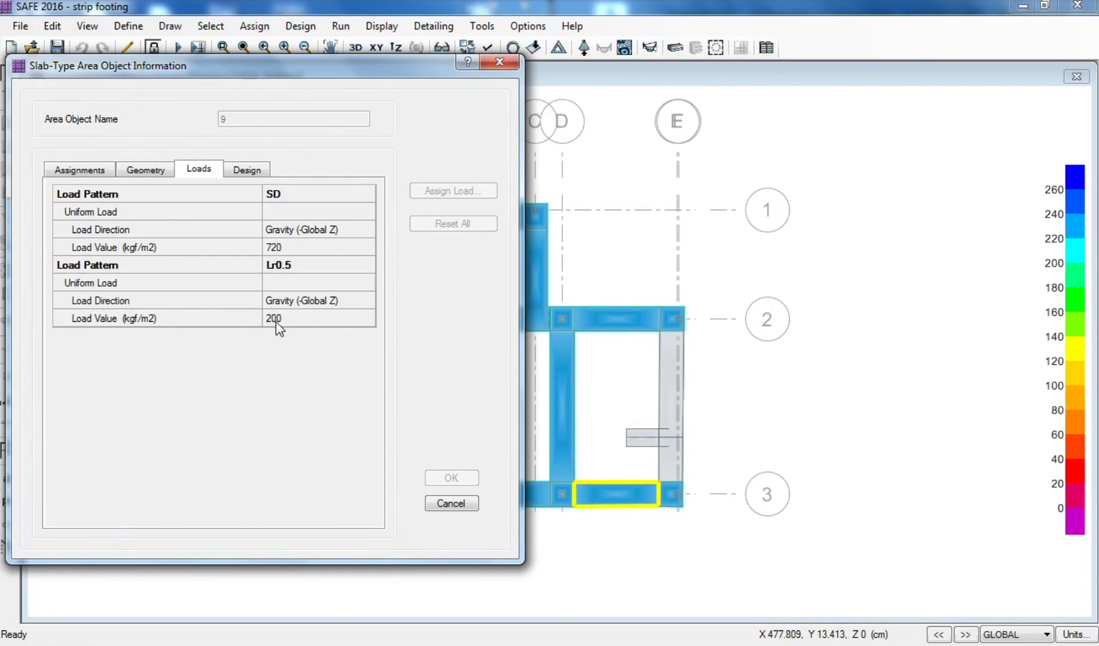
{"action": "left_click", "coordinate": [450, 504]}
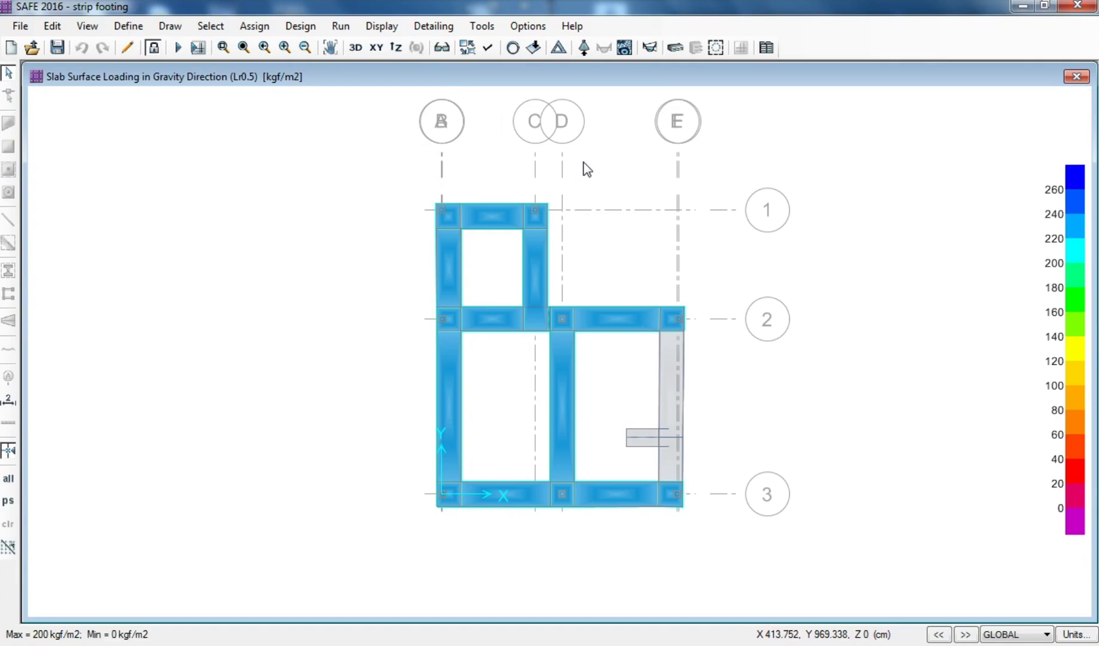
Step: Display the layer B strip moment diagram for load case SD, briefly showing the values on the diagram
{"action": "left_click", "coordinate": [650, 48]}
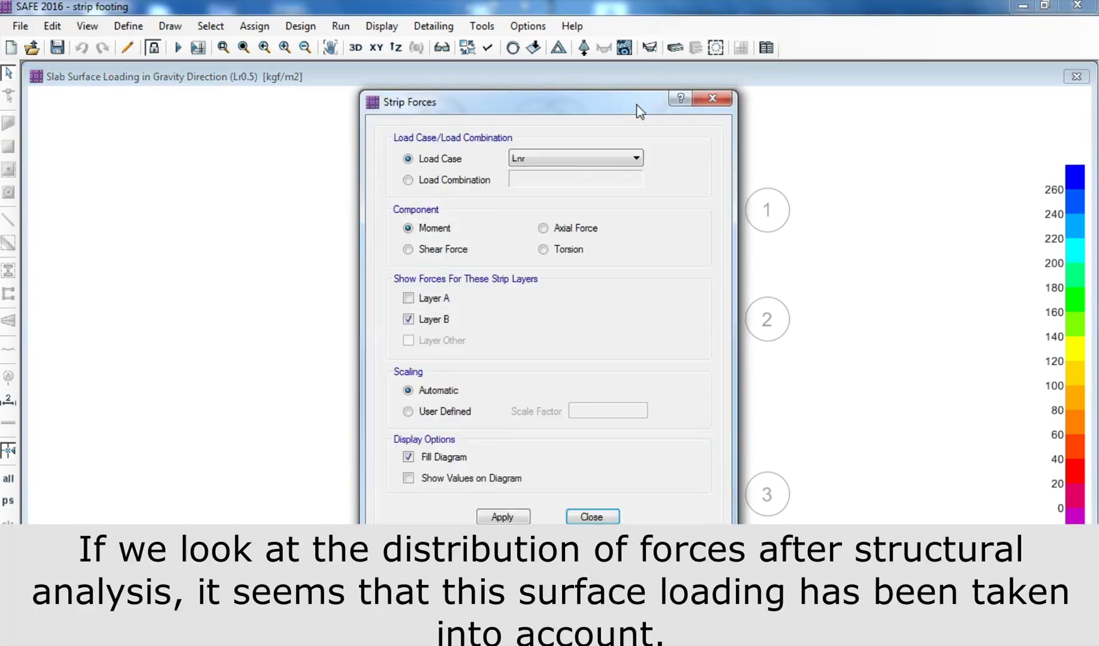
{"action": "left_click_drag", "start_coordinate": [639, 110], "coordinate": [292, 120]}
{"action": "left_click", "coordinate": [288, 168]}
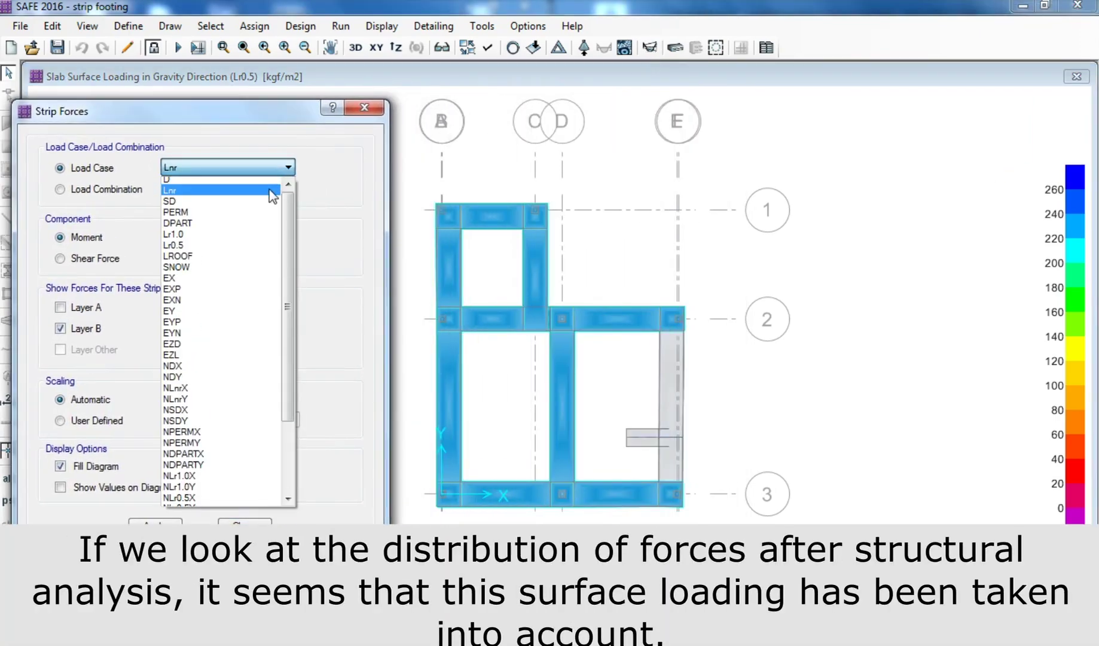
{"action": "left_click", "coordinate": [239, 205]}
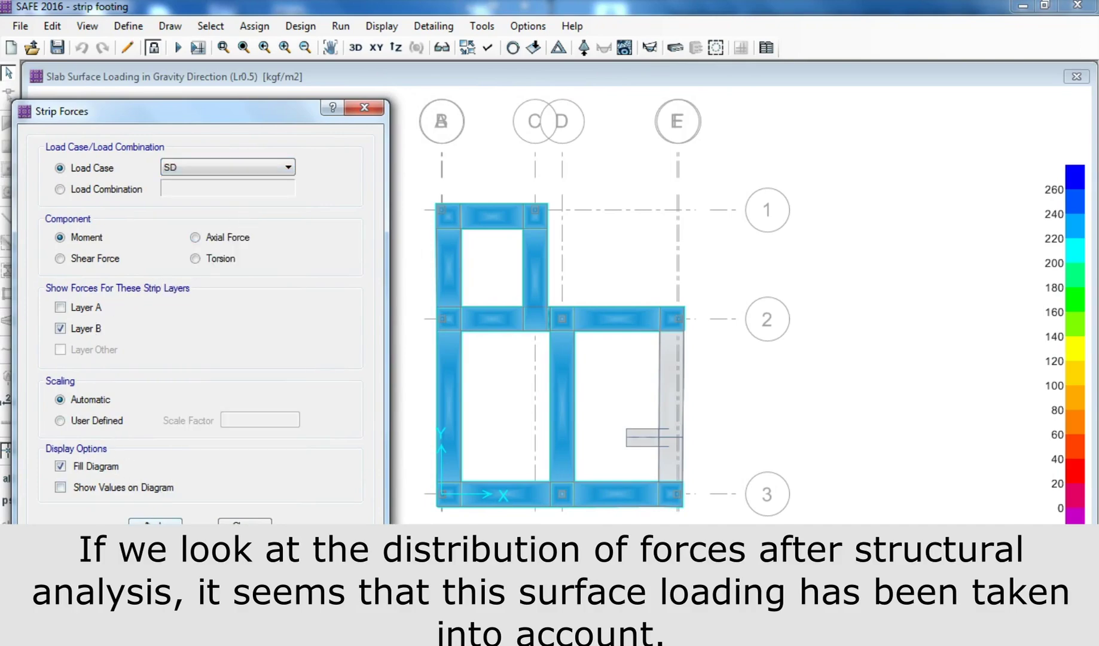
{"action": "left_click", "coordinate": [156, 530]}
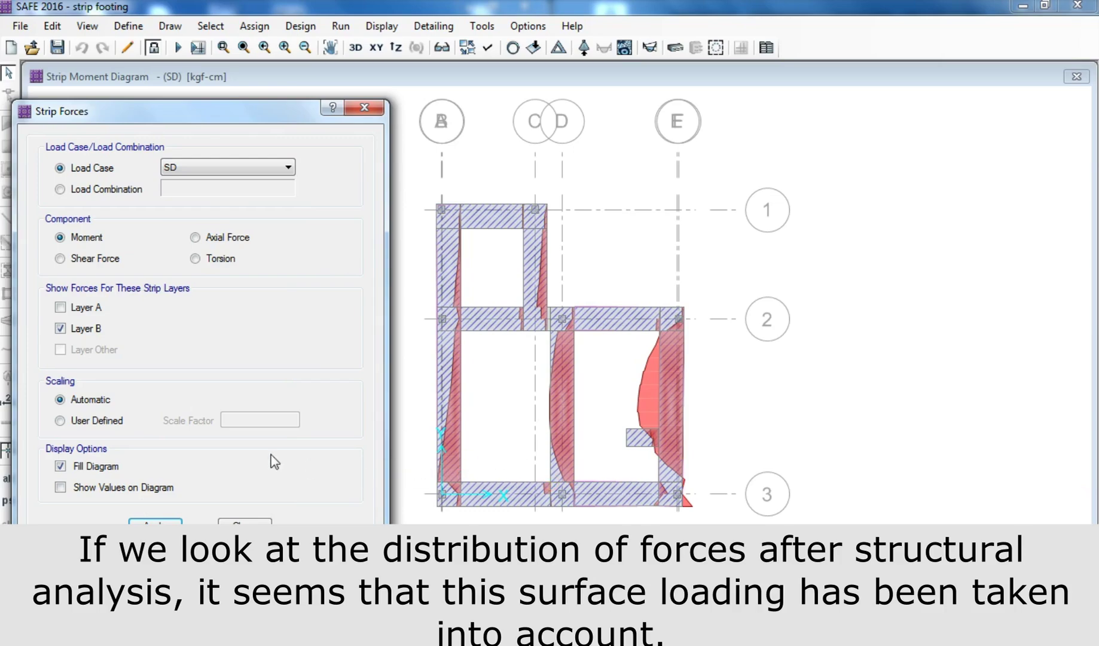
{"action": "left_click", "coordinate": [162, 529]}
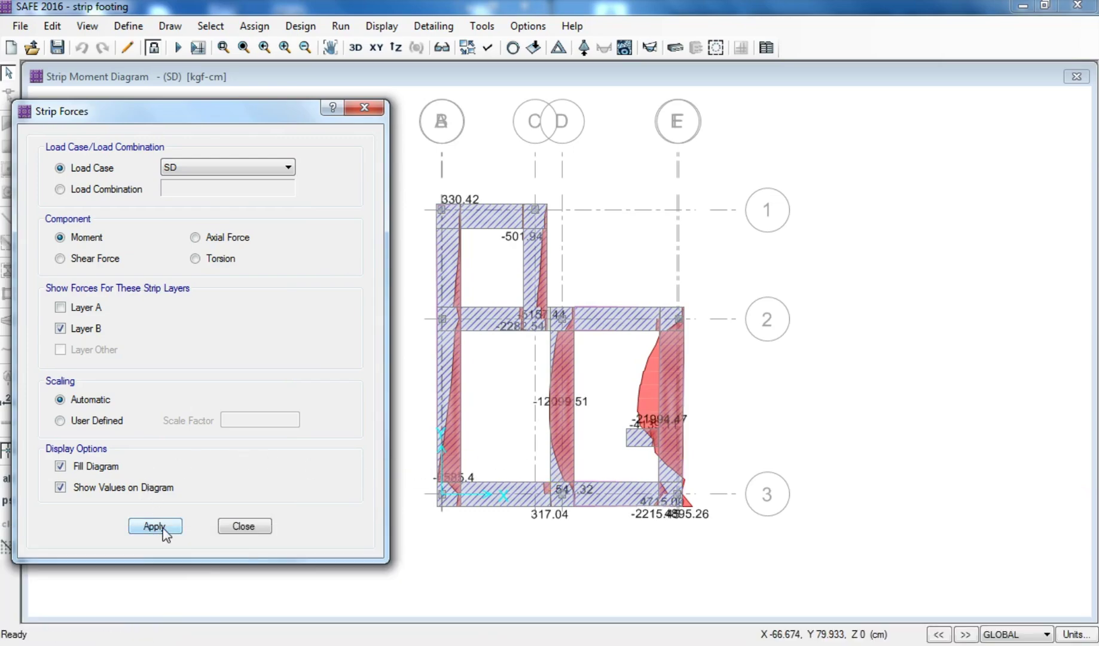
{"action": "left_click", "coordinate": [161, 528]}
{"action": "left_click", "coordinate": [148, 529]}
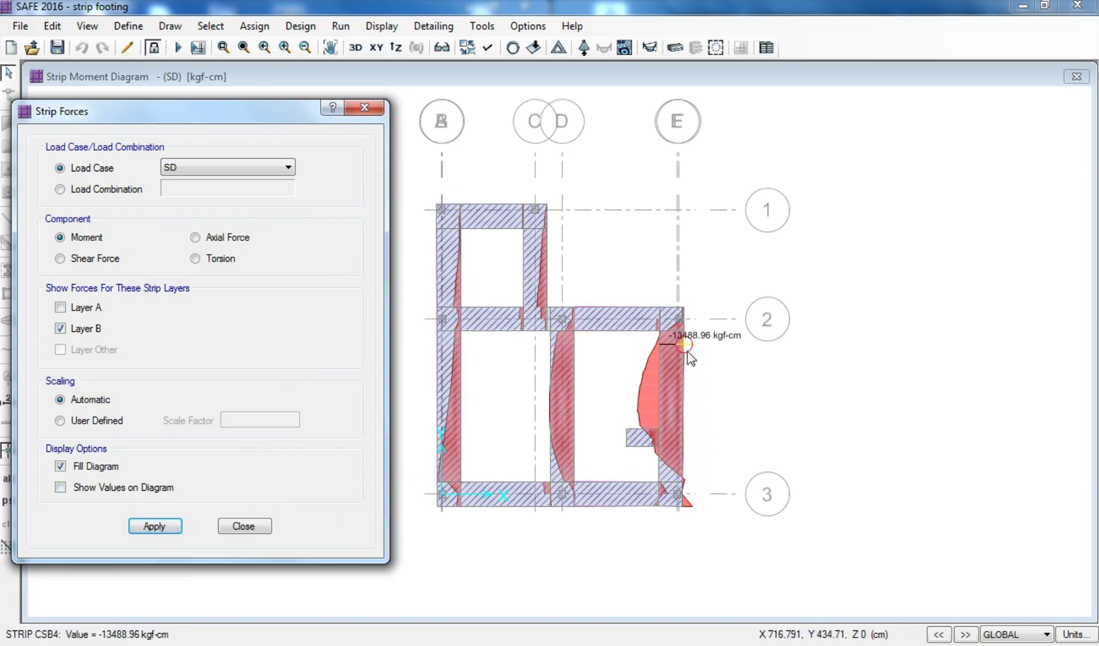
Step: Display the layer B strip moment diagram for load case Lr0.5 and check the moments along the strips
{"action": "left_click", "coordinate": [231, 167]}
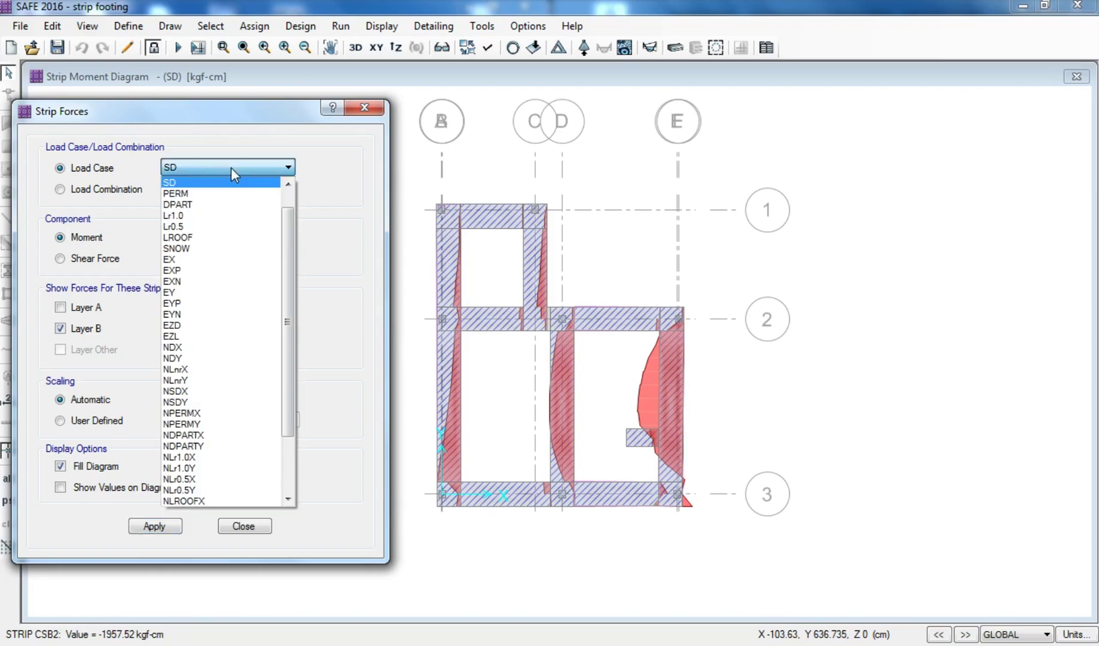
{"action": "left_click", "coordinate": [218, 226]}
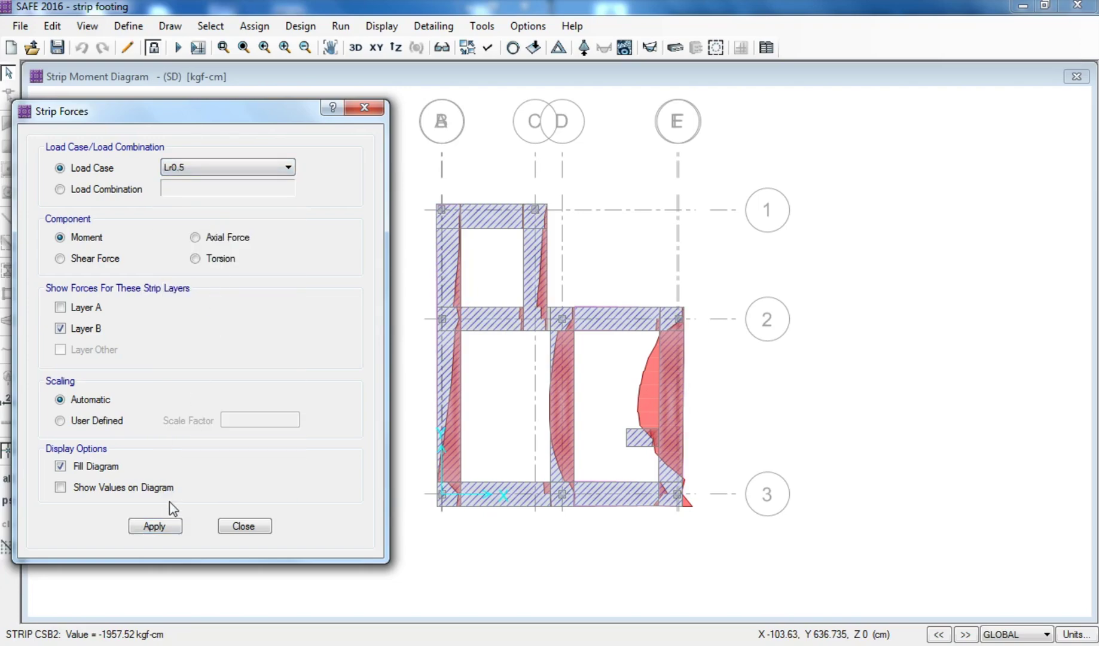
{"action": "left_click", "coordinate": [160, 529]}
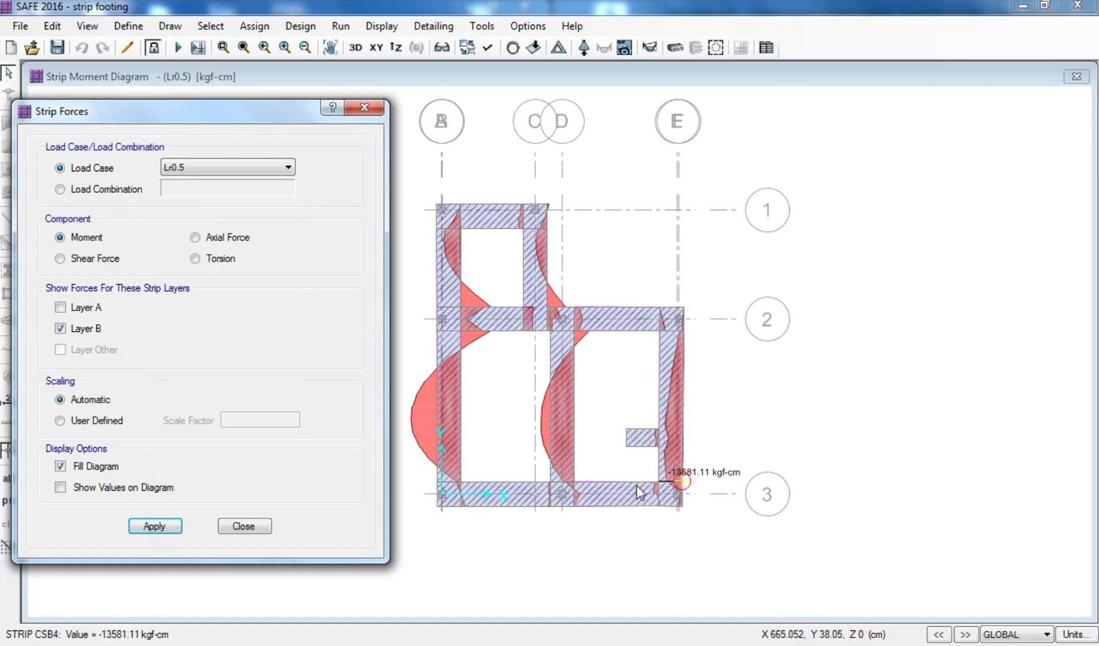
{"action": "left_click", "coordinate": [242, 525]}
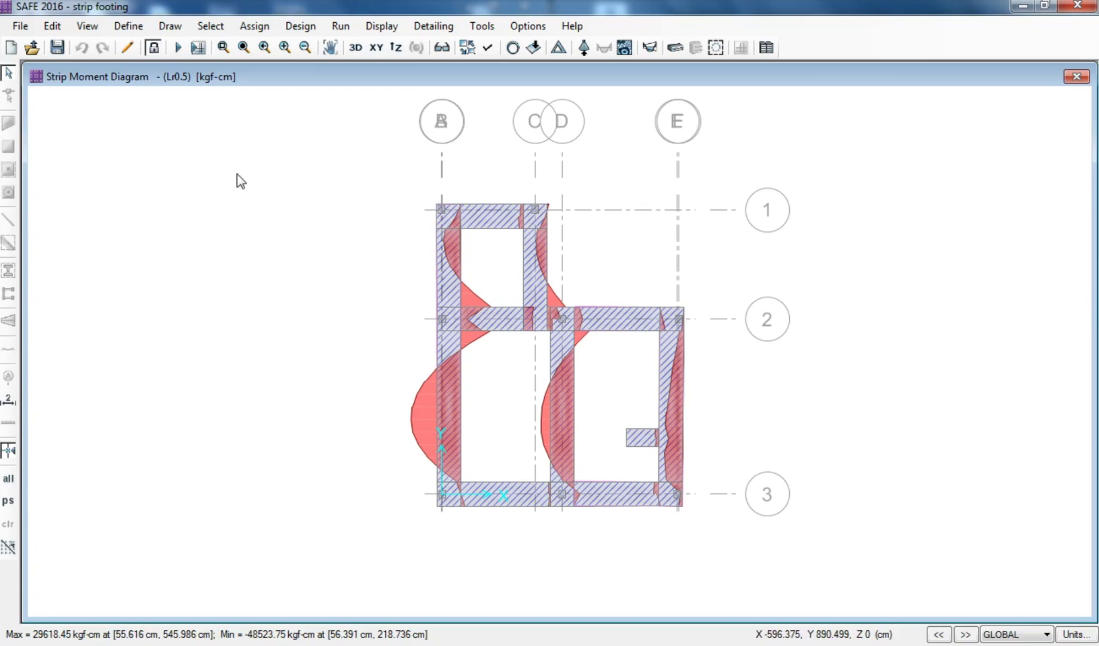
Step: Unlock the model and select all slabs that have the F60 slab property
{"action": "left_click", "coordinate": [154, 47]}
{"action": "left_click", "coordinate": [570, 401]}
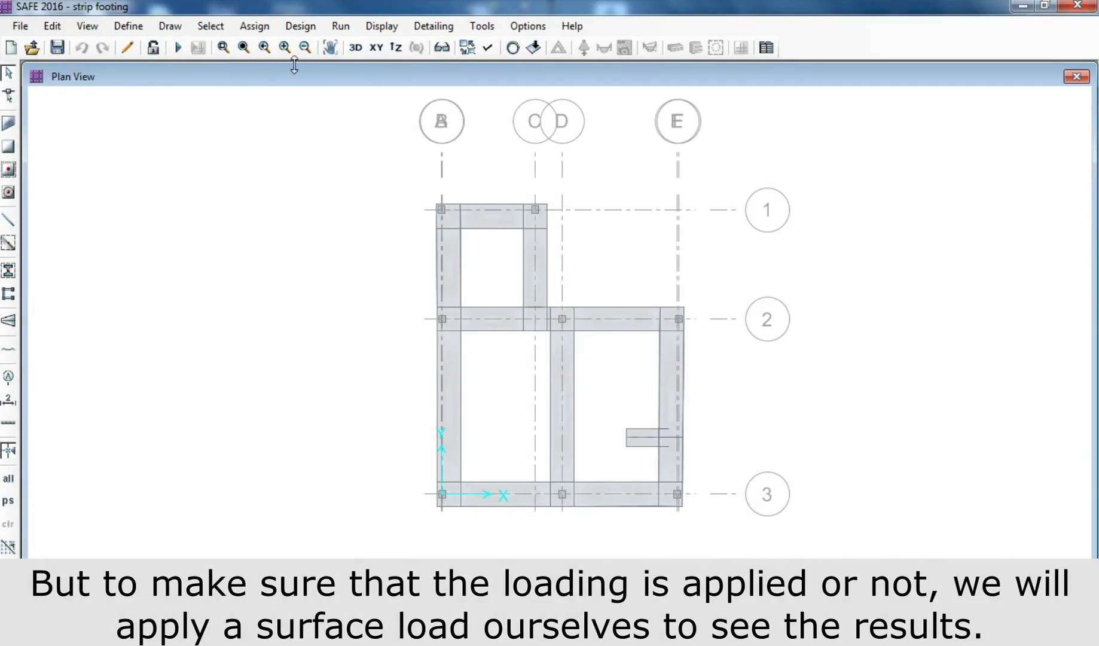
{"action": "left_click", "coordinate": [210, 26]}
{"action": "mouse_move", "coordinate": [251, 46]}
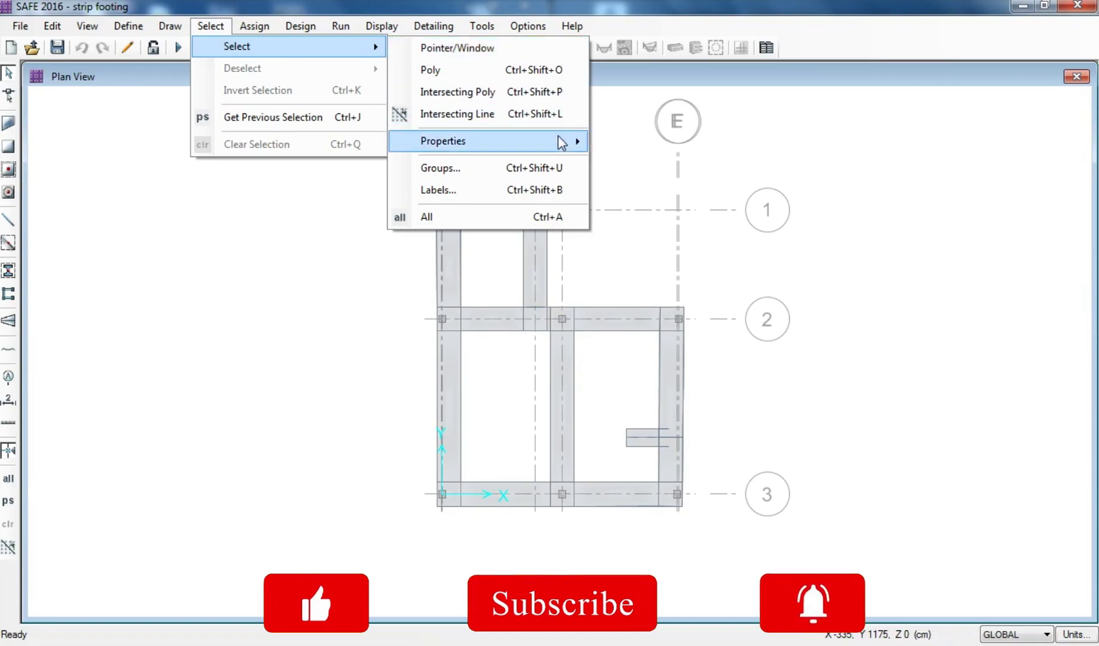
{"action": "mouse_move", "coordinate": [562, 142]}
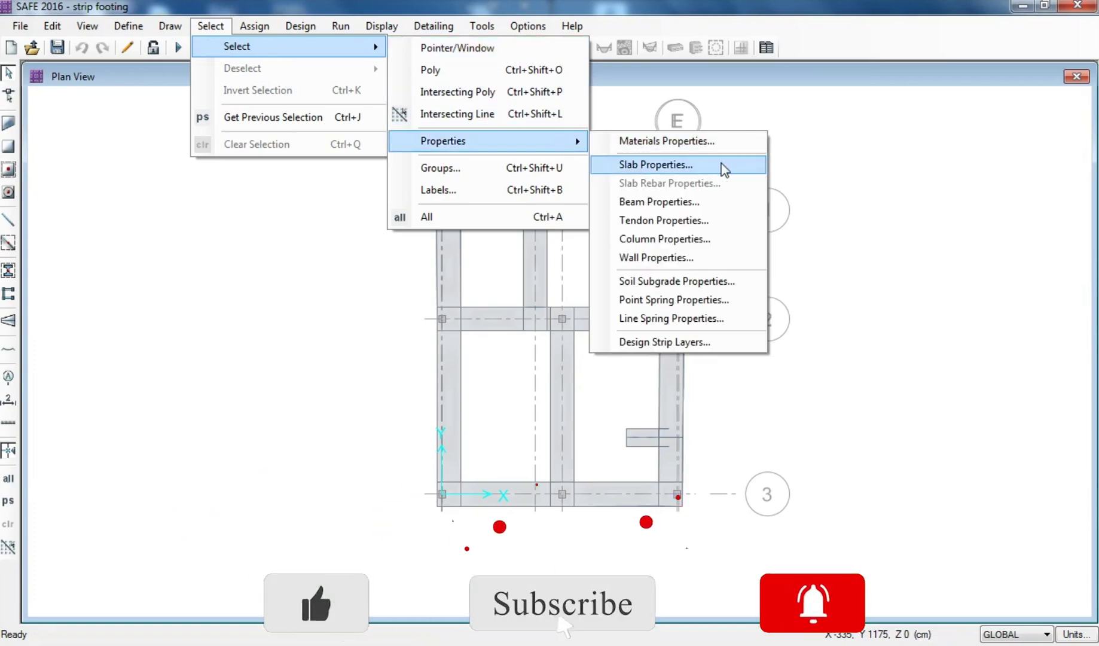
{"action": "left_click", "coordinate": [658, 164]}
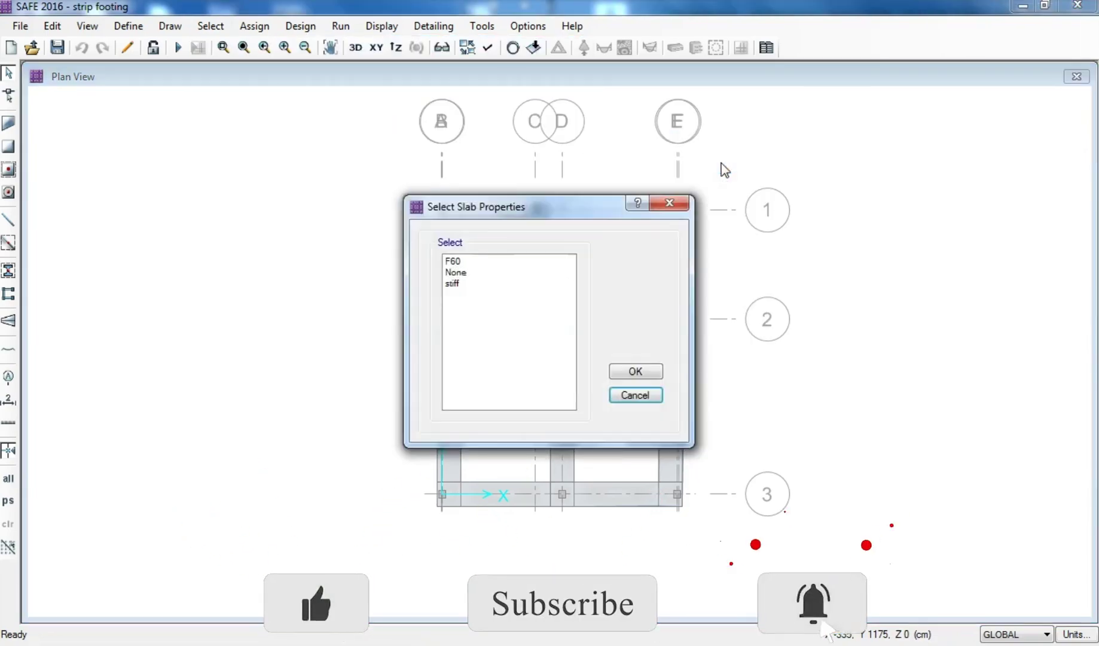
{"action": "left_click", "coordinate": [453, 262]}
{"action": "left_click", "coordinate": [634, 372]}
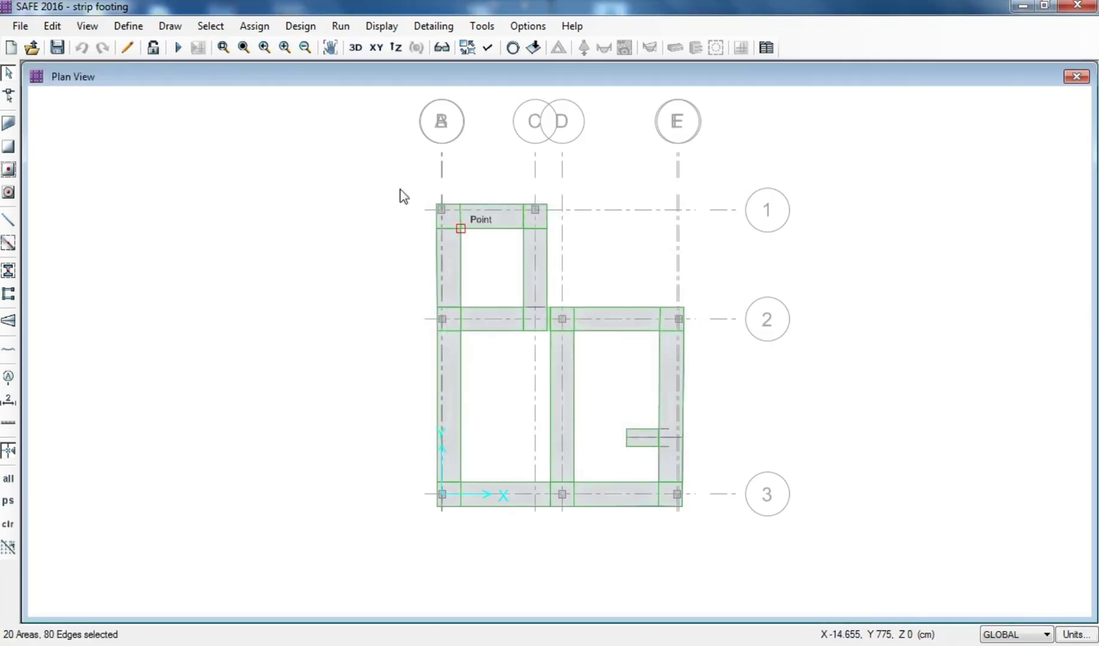
Step: Assign a uniform gravity surface load of 400 kgf/m2 under load pattern Lnr to the selected slabs, adding to existing loads
{"action": "left_click", "coordinate": [262, 29]}
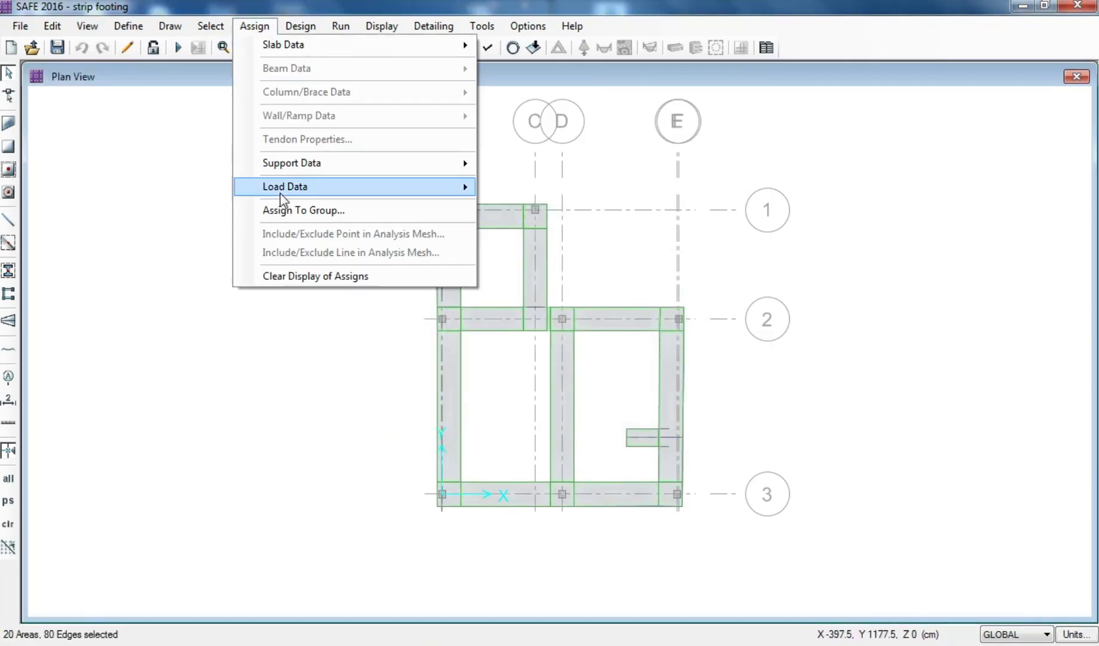
{"action": "mouse_move", "coordinate": [279, 193]}
{"action": "left_click", "coordinate": [516, 189]}
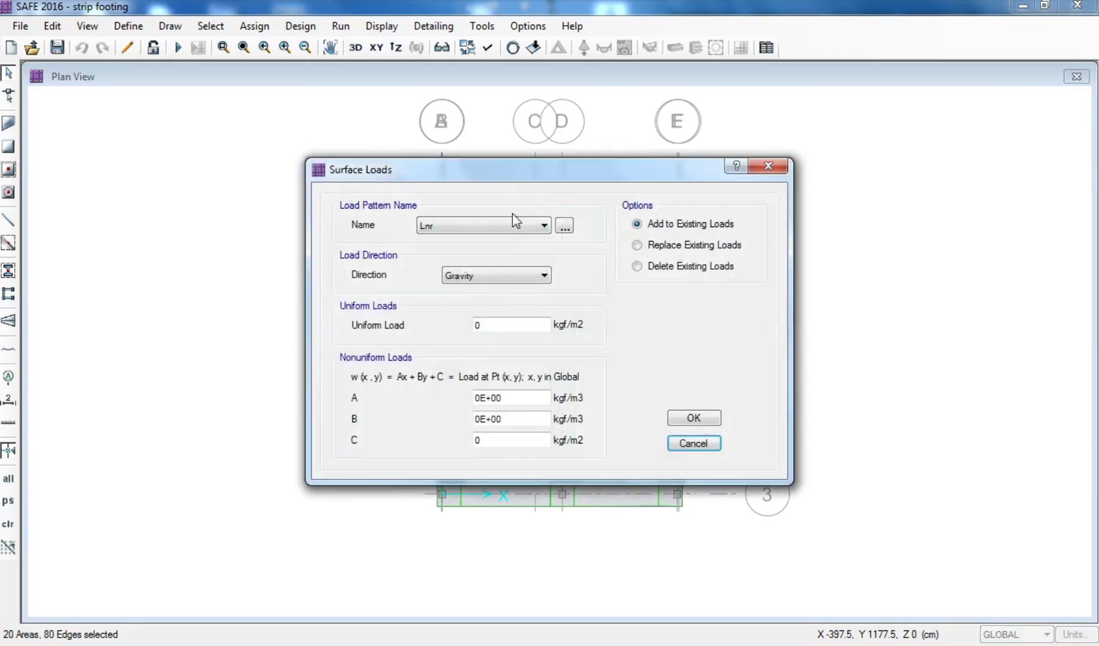
{"action": "left_click", "coordinate": [512, 226]}
{"action": "scroll", "coordinate": [509, 252], "scroll_direction": "up", "scroll_amount": 1}
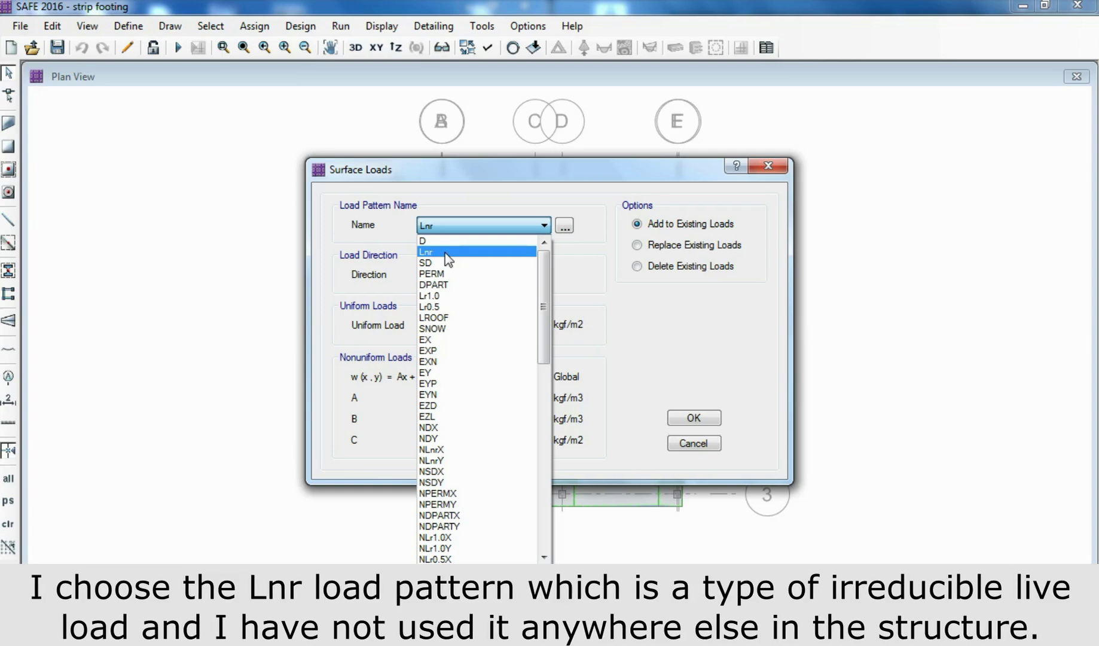
{"action": "left_click", "coordinate": [447, 257]}
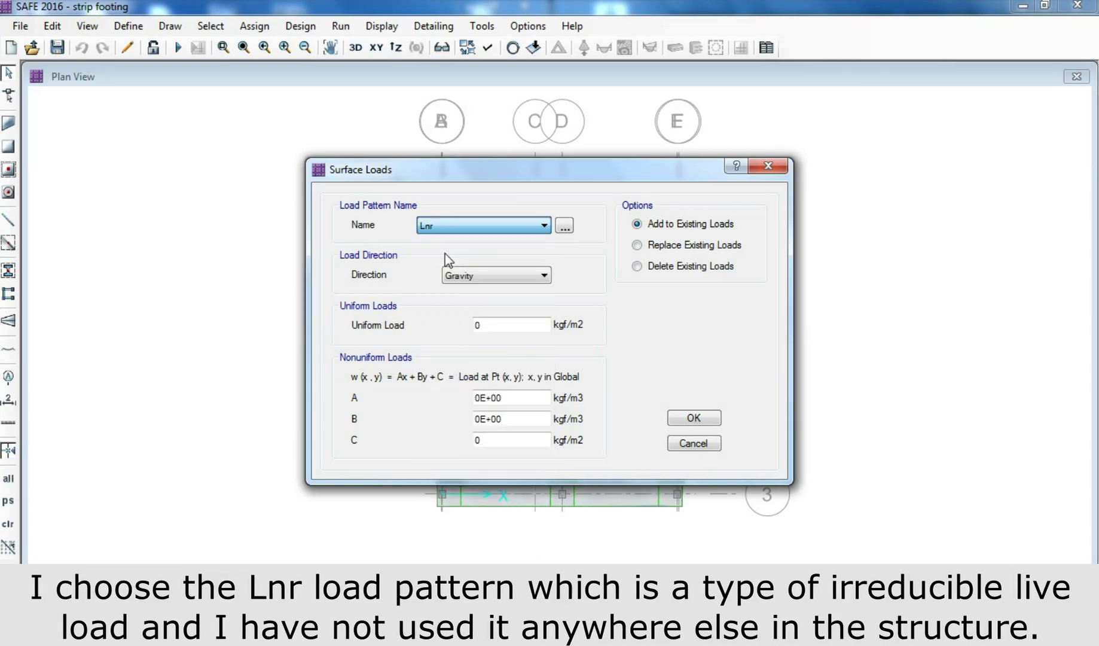
{"action": "double_click", "coordinate": [486, 324]}
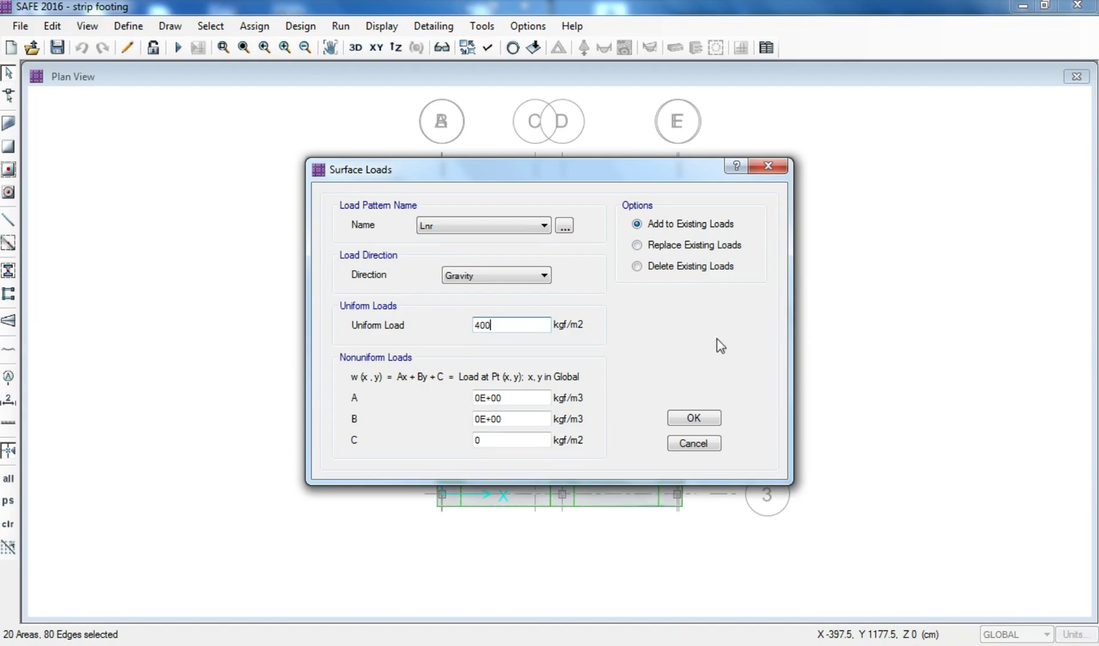
{"action": "left_click", "coordinate": [715, 421]}
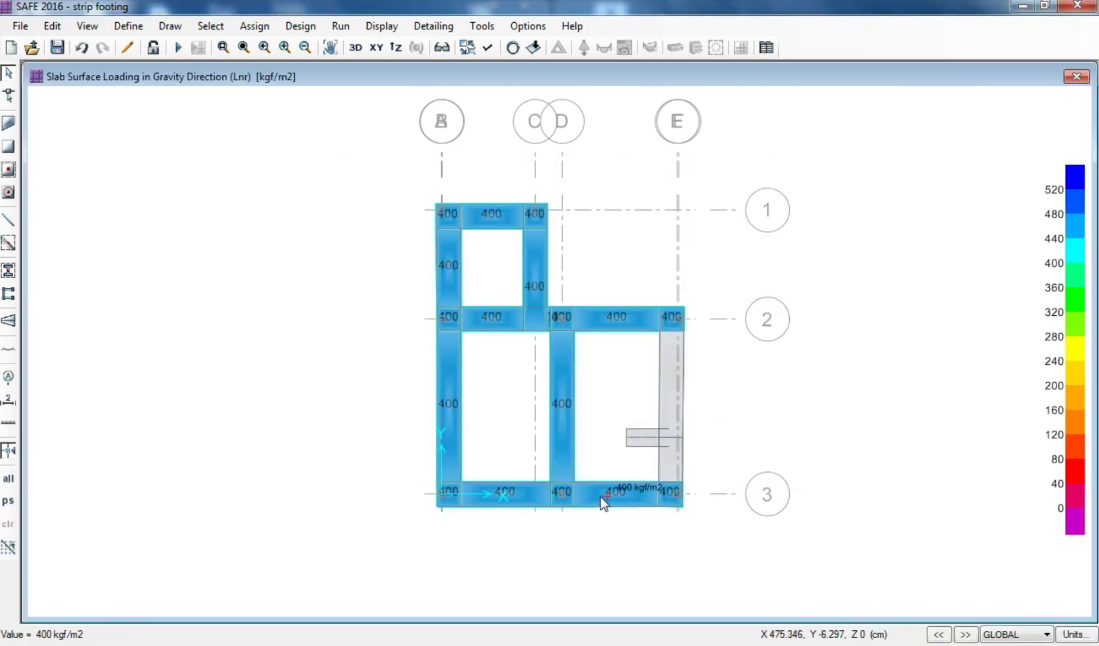
Step: Inspect the loads assigned to the slab strip along grid E between grids 2 and 3
{"action": "mouse_move", "coordinate": [566, 502]}
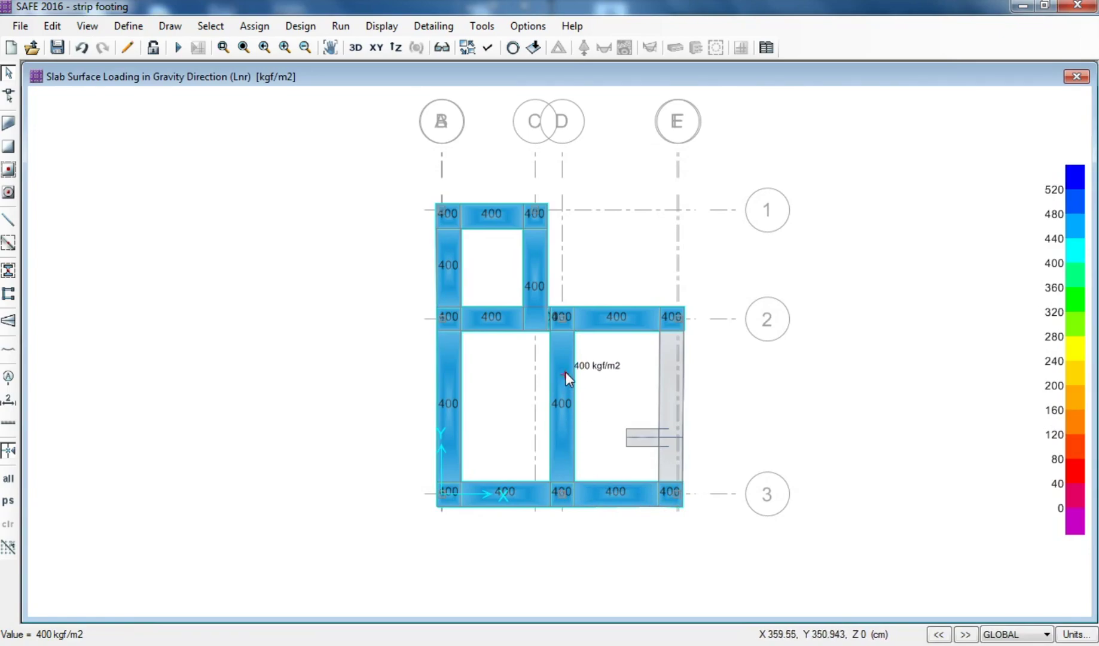
{"action": "right_click", "coordinate": [664, 373]}
{"action": "left_click_drag", "start_coordinate": [633, 90], "coordinate": [369, 82]}
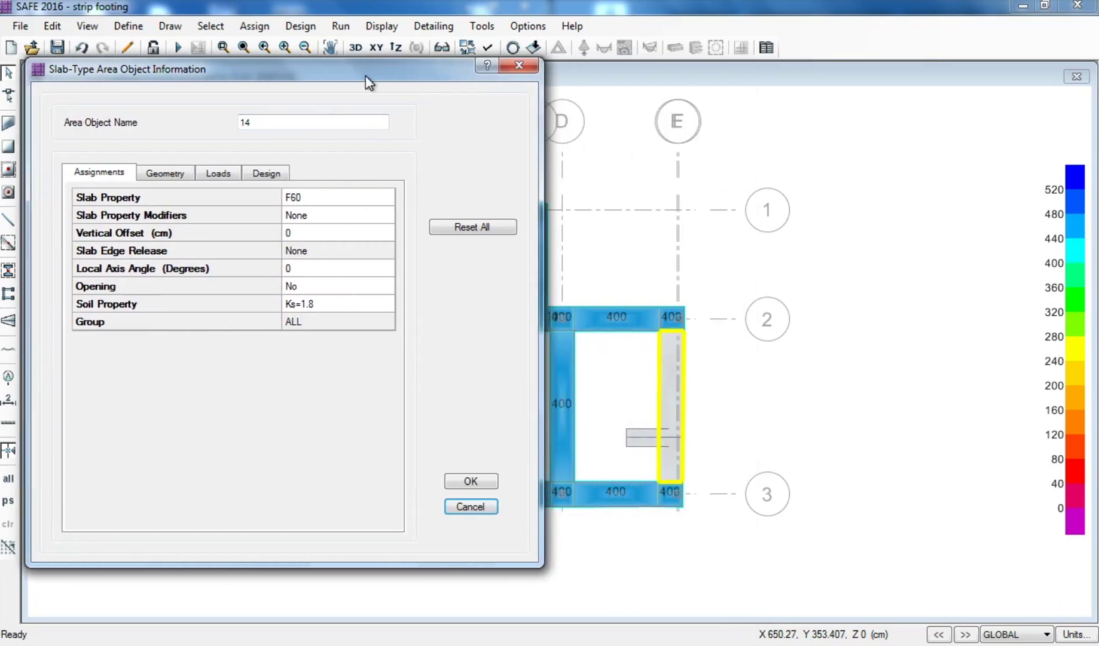
{"action": "left_click", "coordinate": [218, 173]}
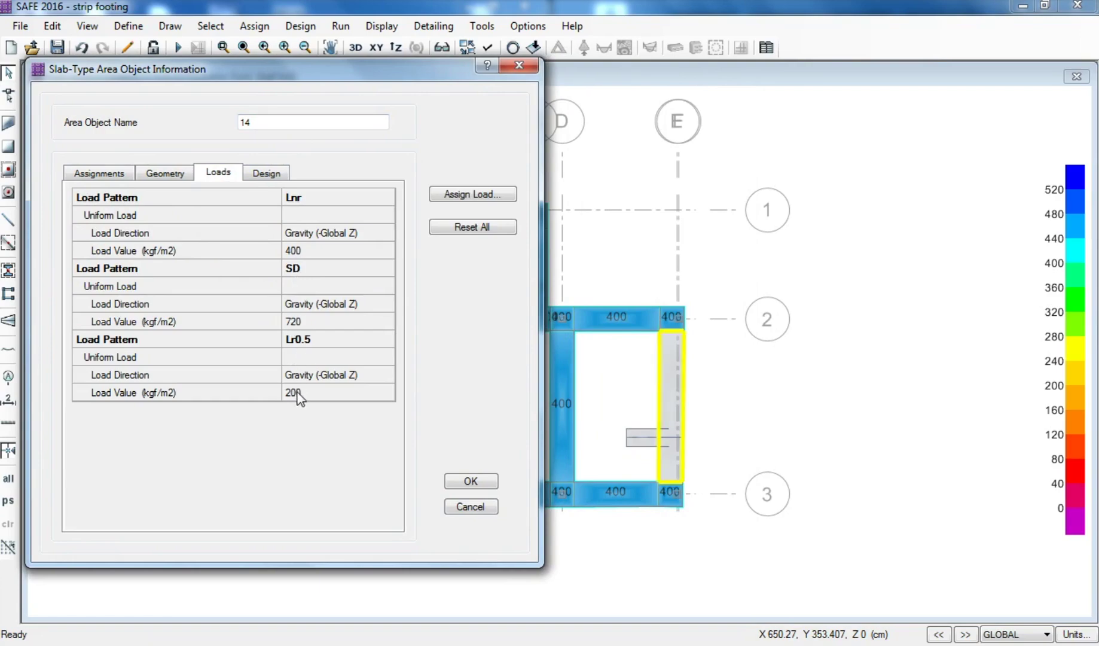
{"action": "left_click", "coordinate": [470, 482]}
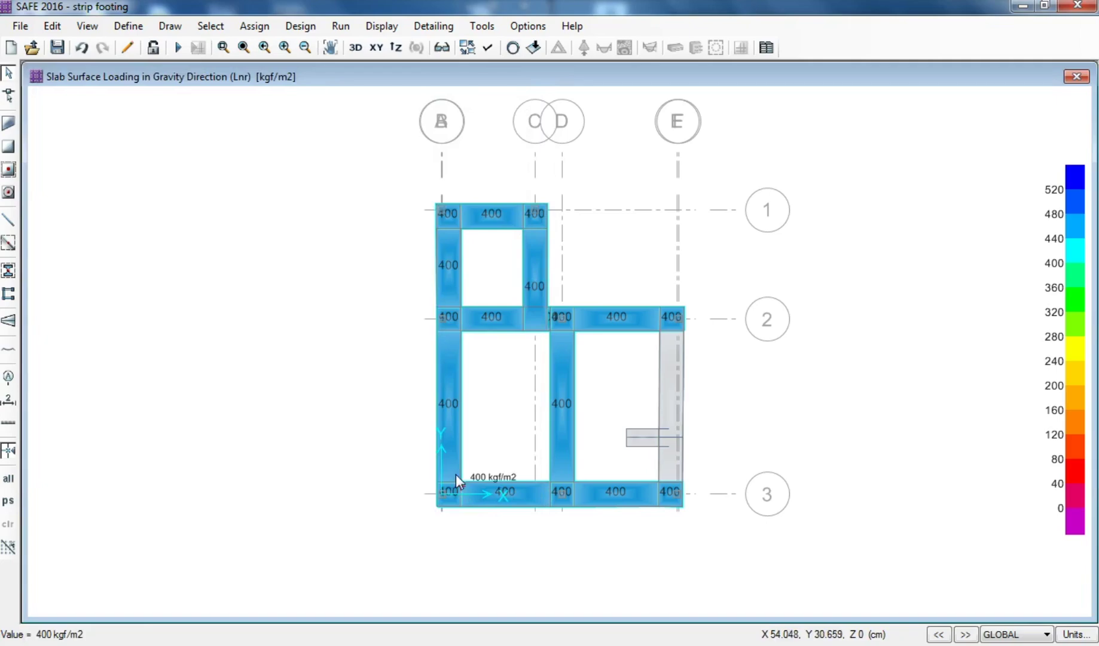
Step: Run the analysis and display the layer B strip moment diagram for load case Lnr, checking the moments along the strips
{"action": "left_click", "coordinate": [179, 48]}
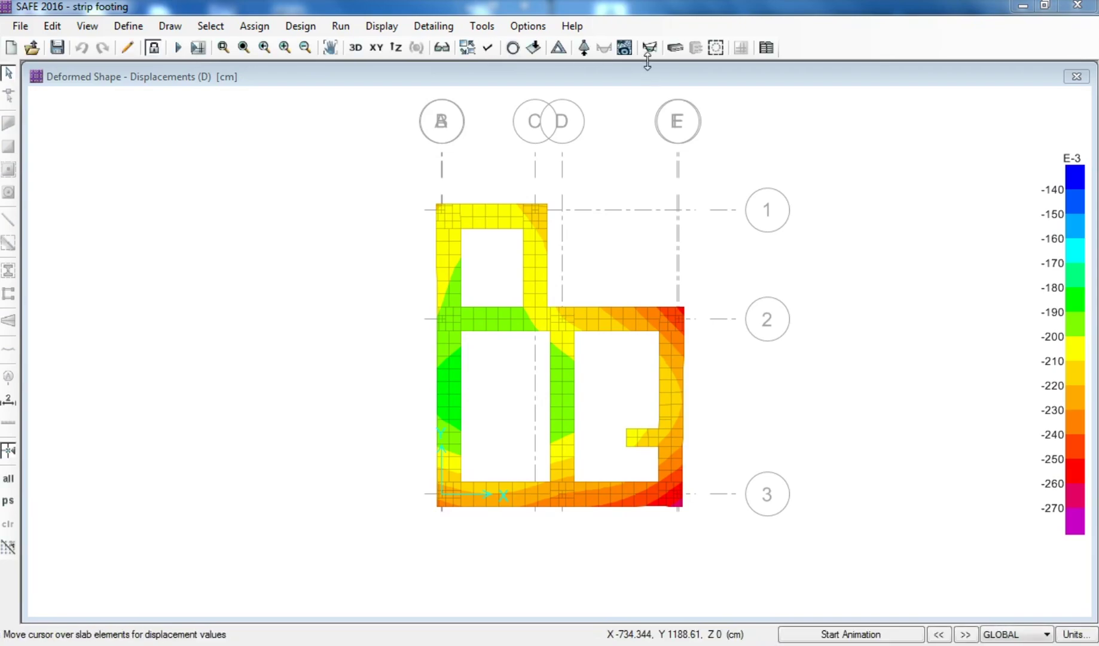
{"action": "left_click", "coordinate": [649, 48]}
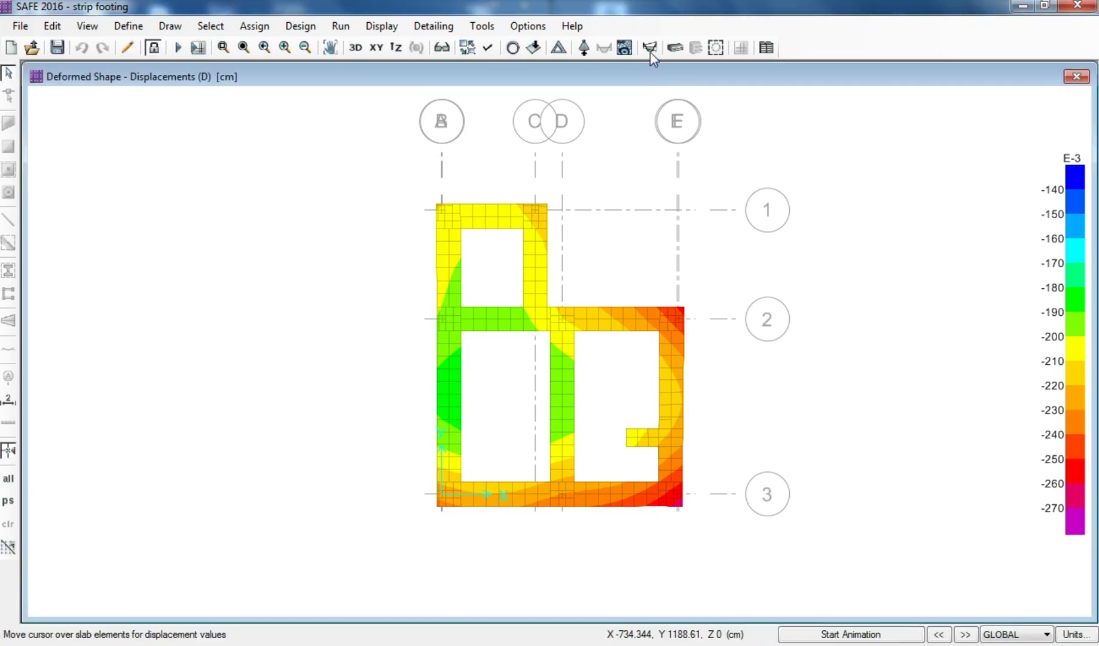
{"action": "left_click_drag", "start_coordinate": [639, 102], "coordinate": [265, 127]}
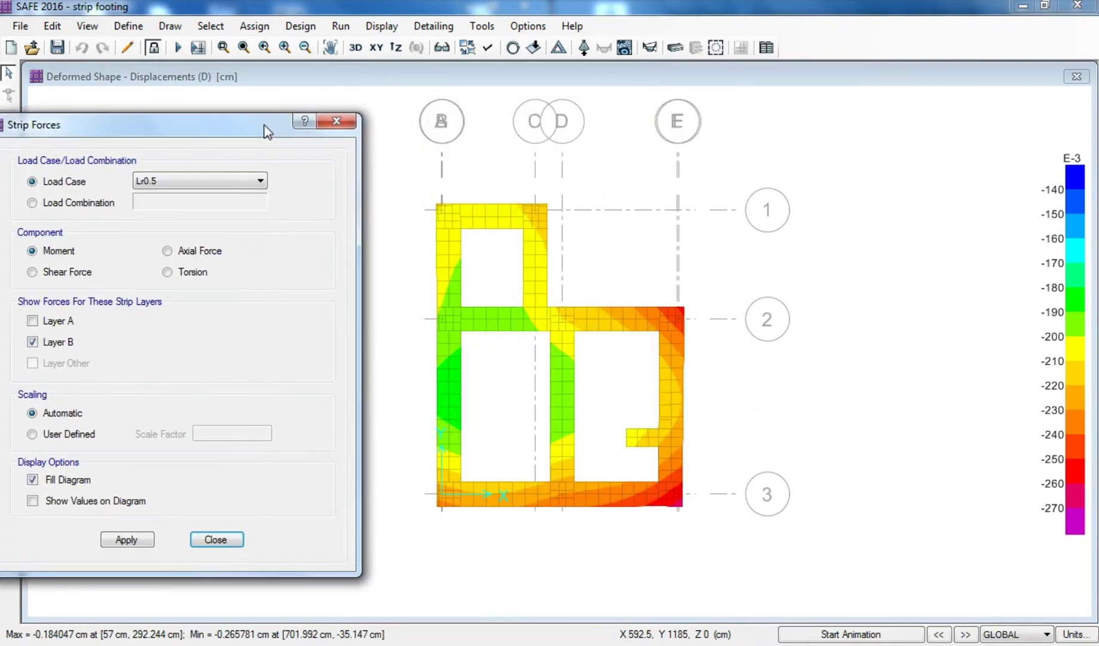
{"action": "left_click", "coordinate": [244, 183]}
{"action": "scroll", "coordinate": [235, 214], "scroll_direction": "up", "scroll_amount": 2}
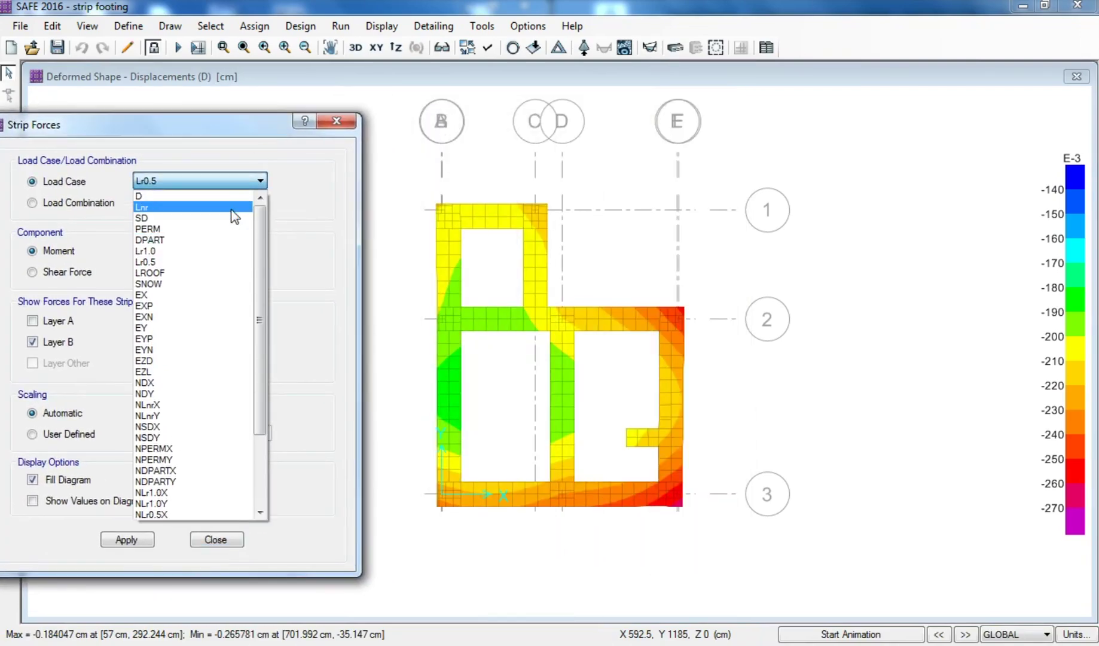
{"action": "left_click", "coordinate": [234, 207]}
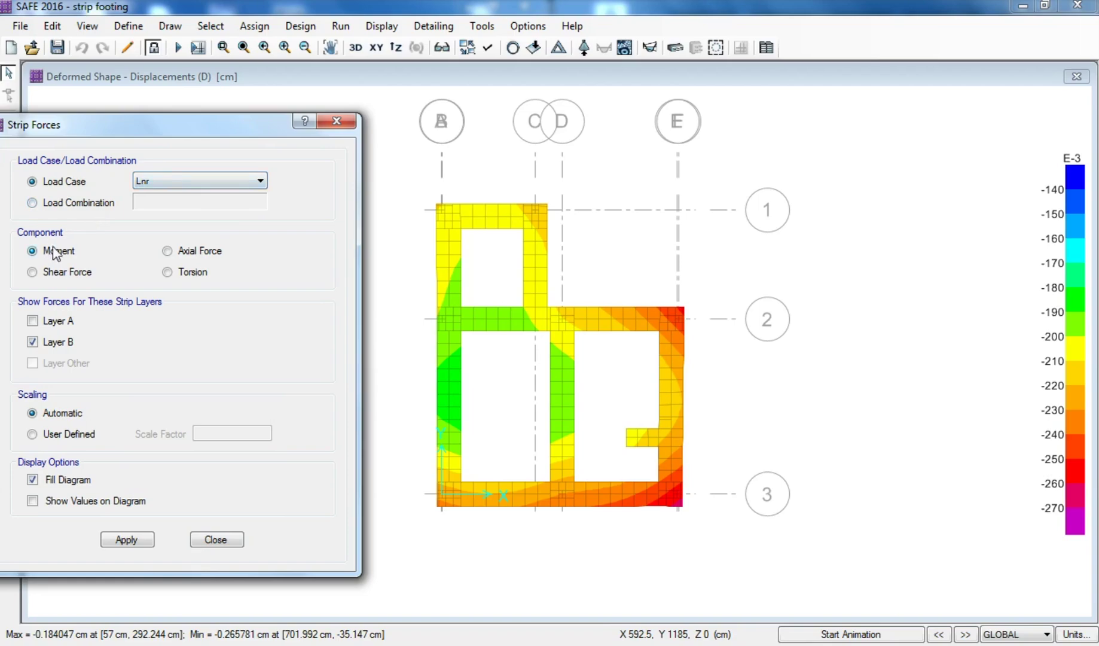
{"action": "left_click", "coordinate": [119, 545]}
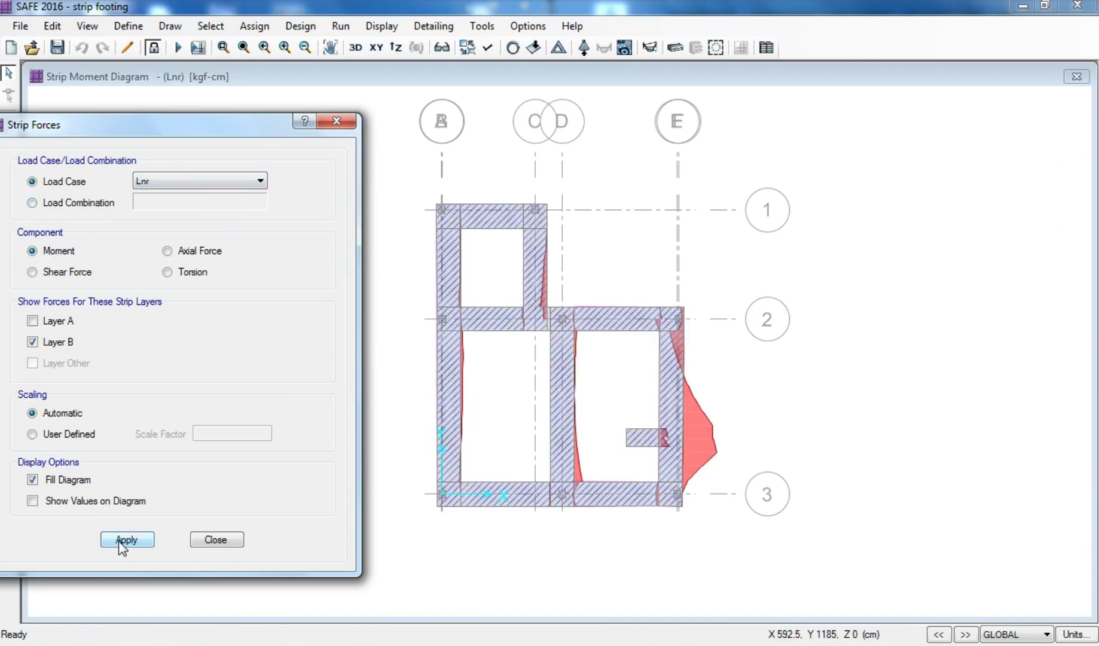
{"action": "mouse_move", "coordinate": [691, 467]}
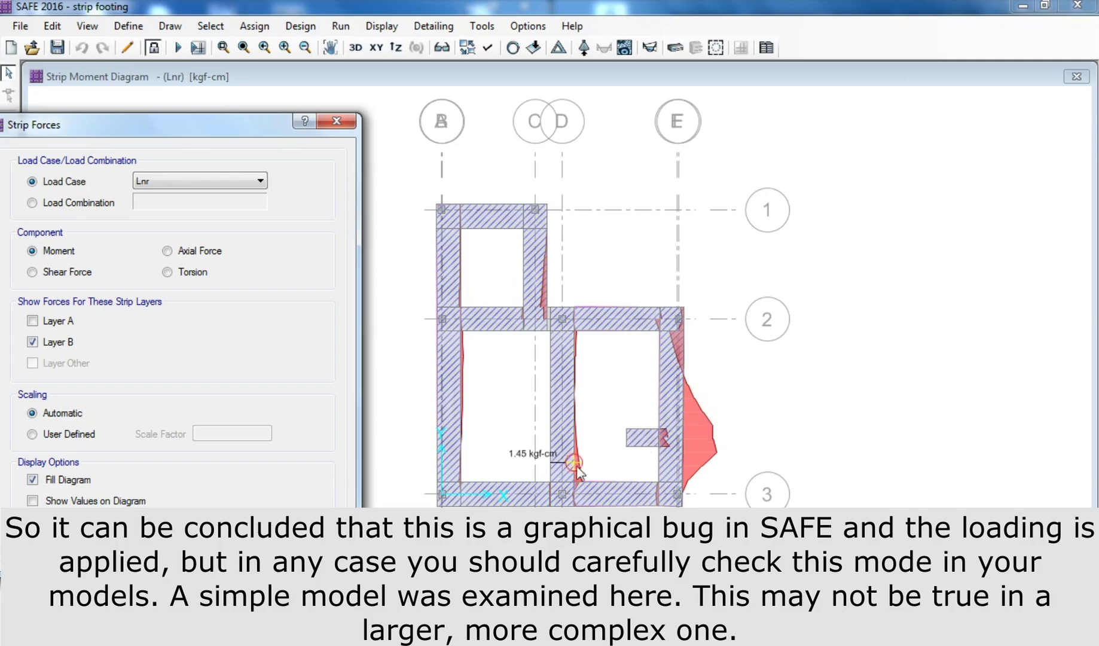
{"action": "mouse_move", "coordinate": [461, 453]}
Step: Briefly include the layer A strips in the Lnr moment diagram, return to layer B only, and close the strip forces settings
{"action": "left_click", "coordinate": [32, 321]}
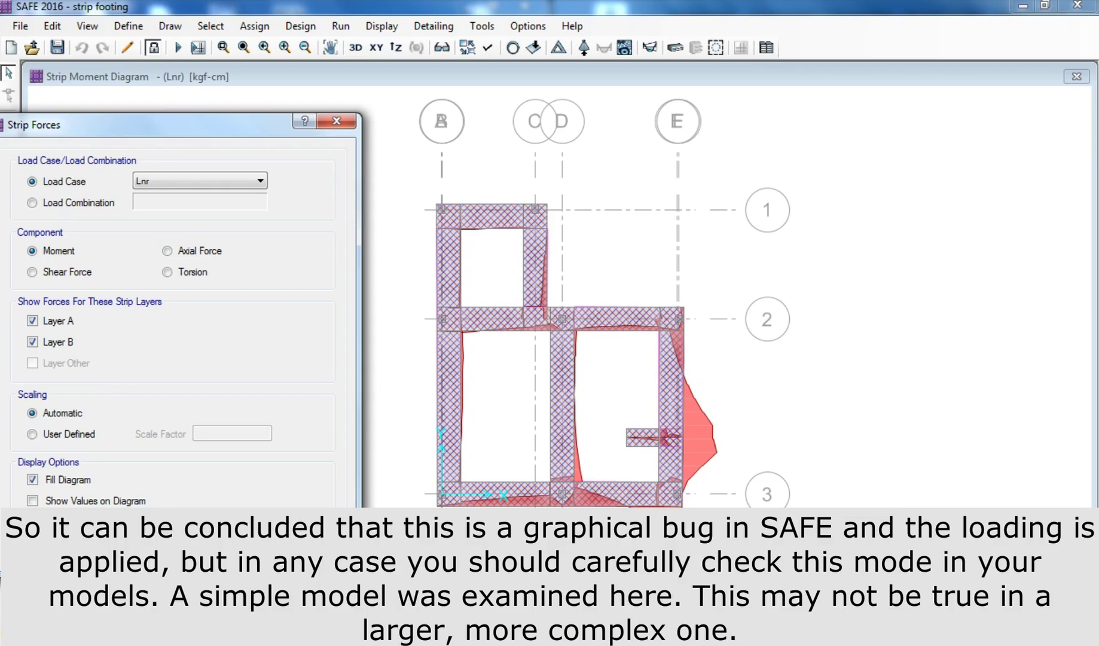
{"action": "left_click", "coordinate": [53, 322]}
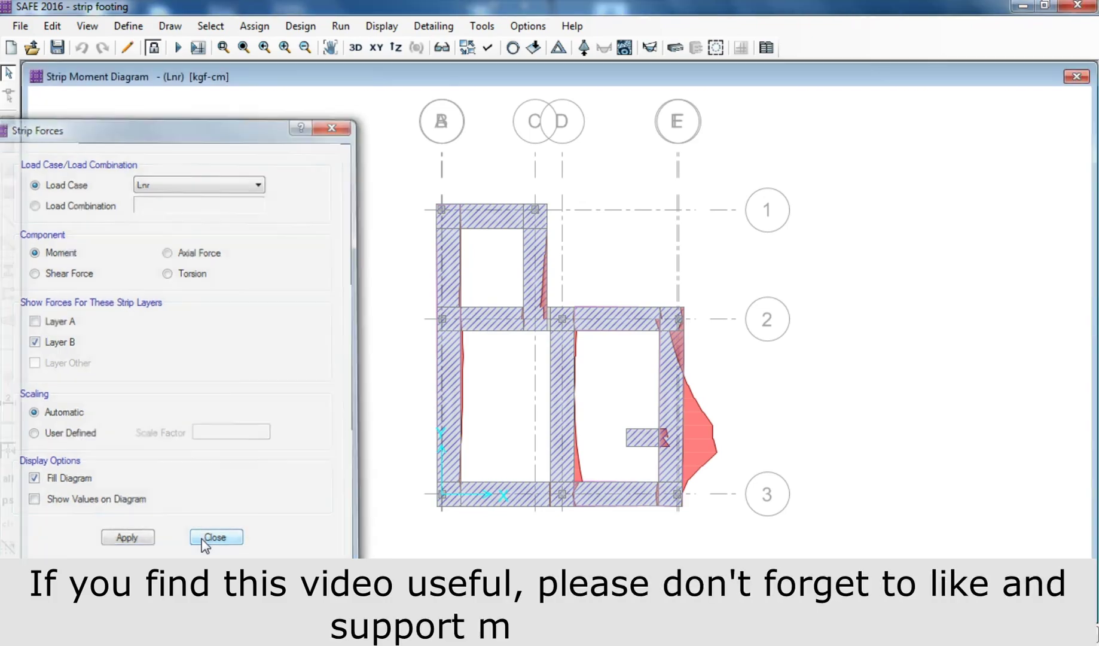
{"action": "left_click", "coordinate": [214, 537]}
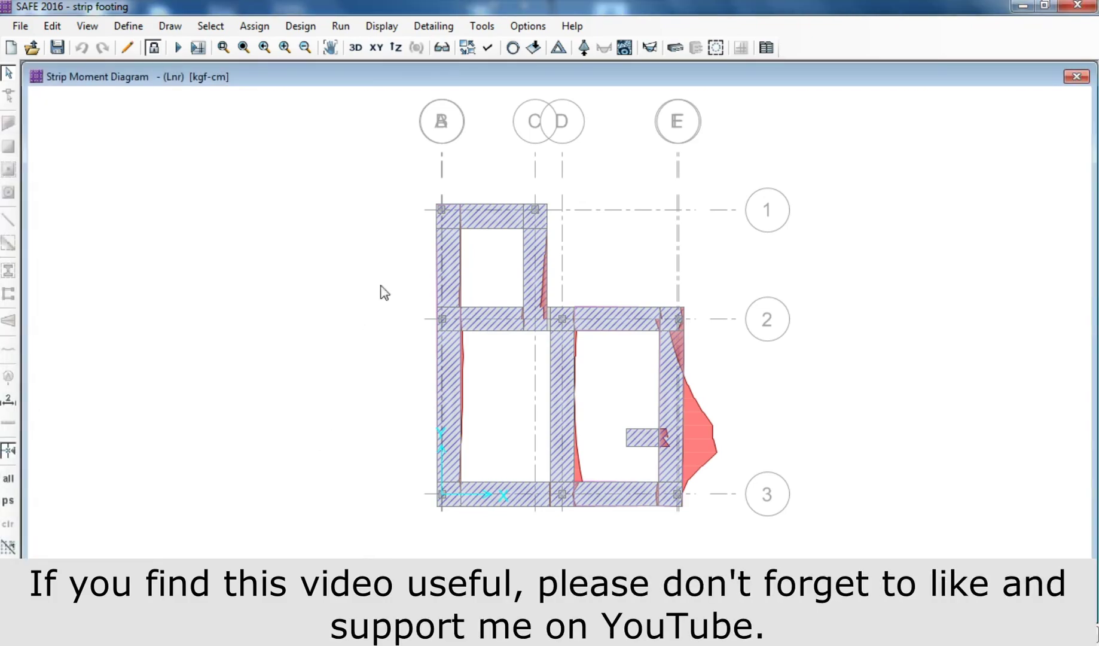
Step: Restore the undeformed plan and display the gravity slab surface loads for load pattern Lr0.5 without loading values
{"action": "left_click", "coordinate": [511, 52]}
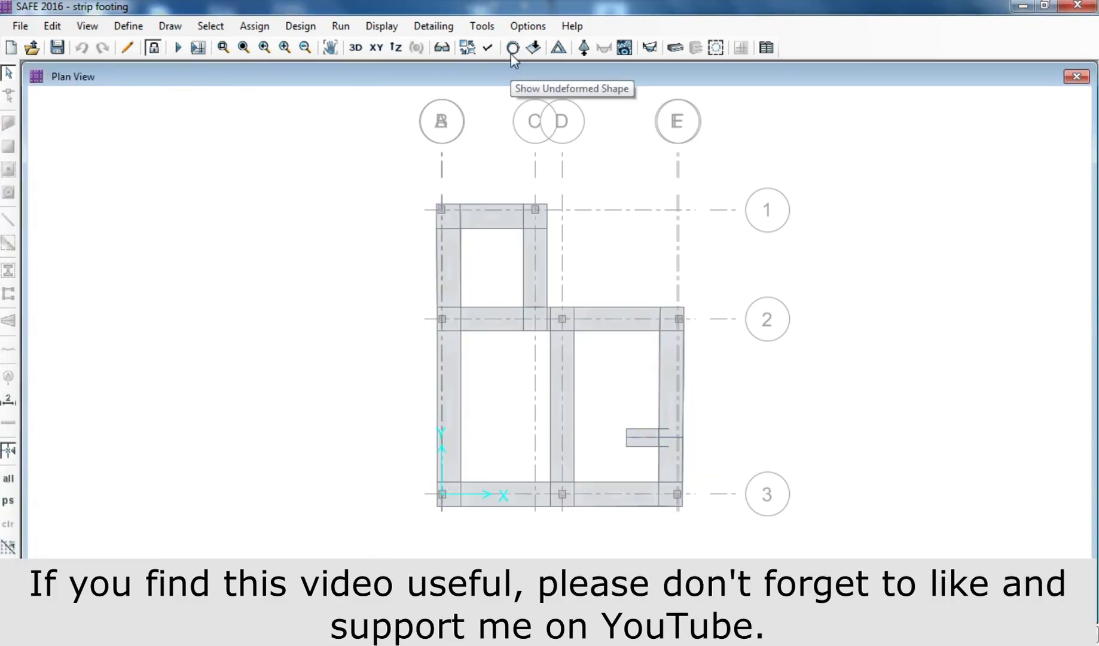
{"action": "left_click", "coordinate": [534, 49]}
{"action": "left_click_drag", "start_coordinate": [522, 135], "coordinate": [223, 139]}
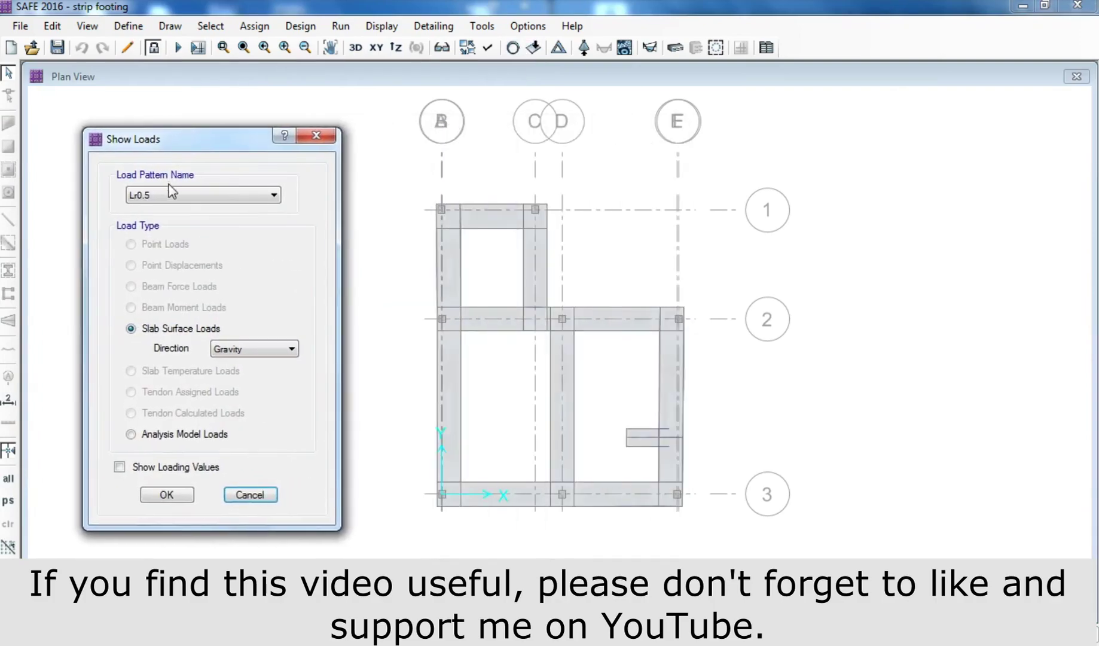
{"action": "left_click", "coordinate": [176, 494]}
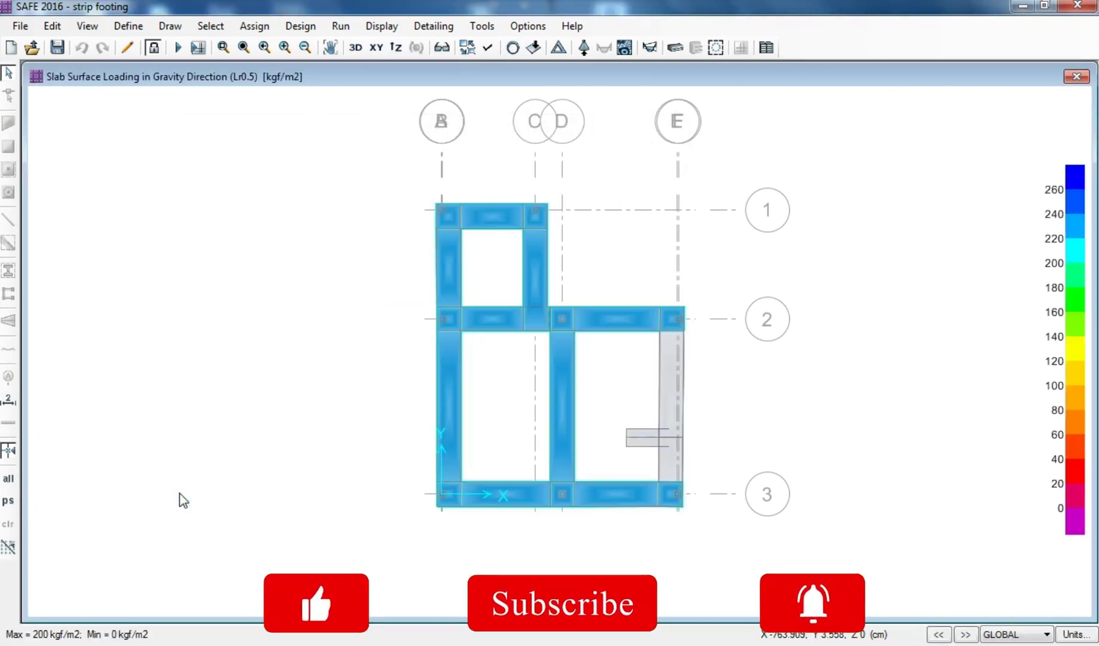
{"action": "mouse_move", "coordinate": [584, 503]}
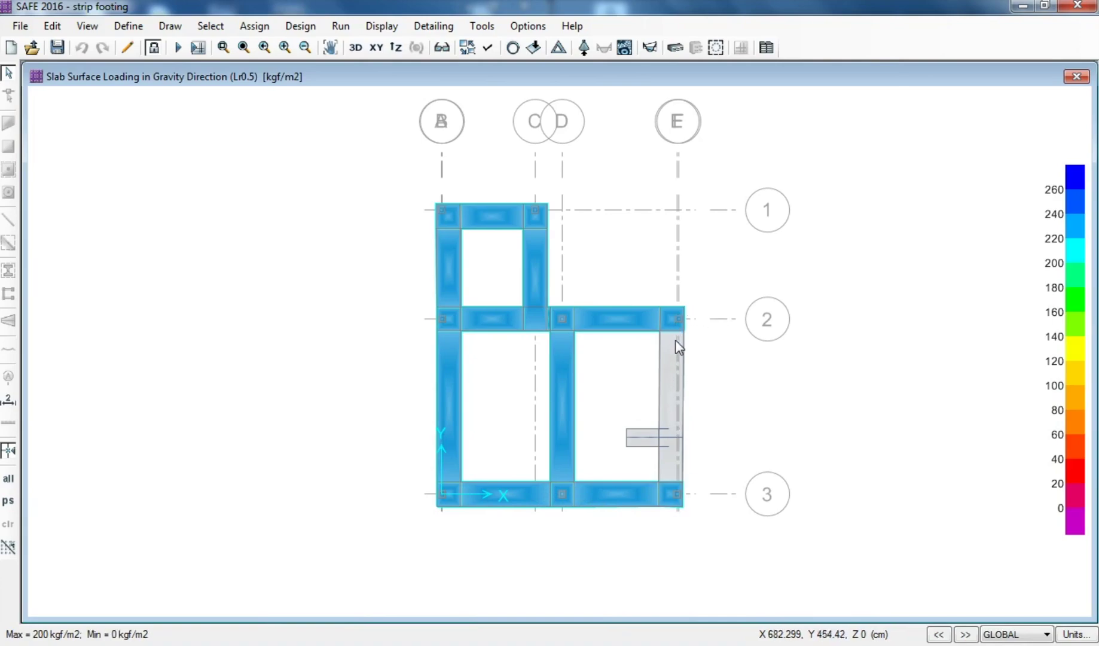
Step: Review the load assignments of the grid E slab strip between grids 2 and 3 again in the locked model
{"action": "right_click", "coordinate": [674, 407]}
{"action": "left_click_drag", "start_coordinate": [589, 93], "coordinate": [304, 89]}
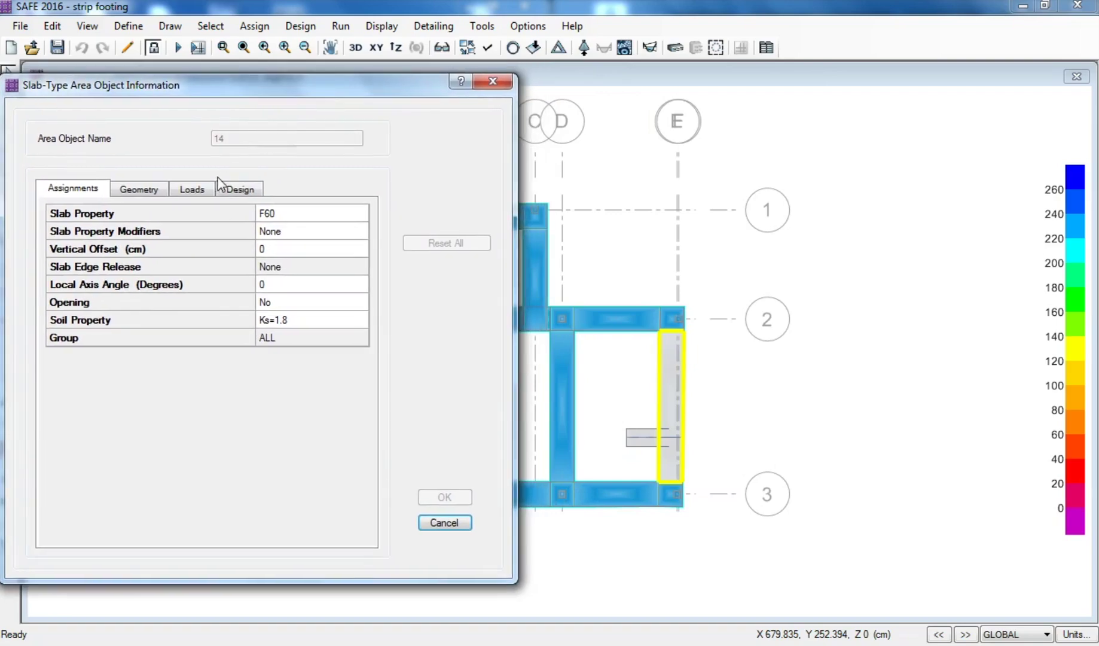
{"action": "left_click", "coordinate": [194, 189]}
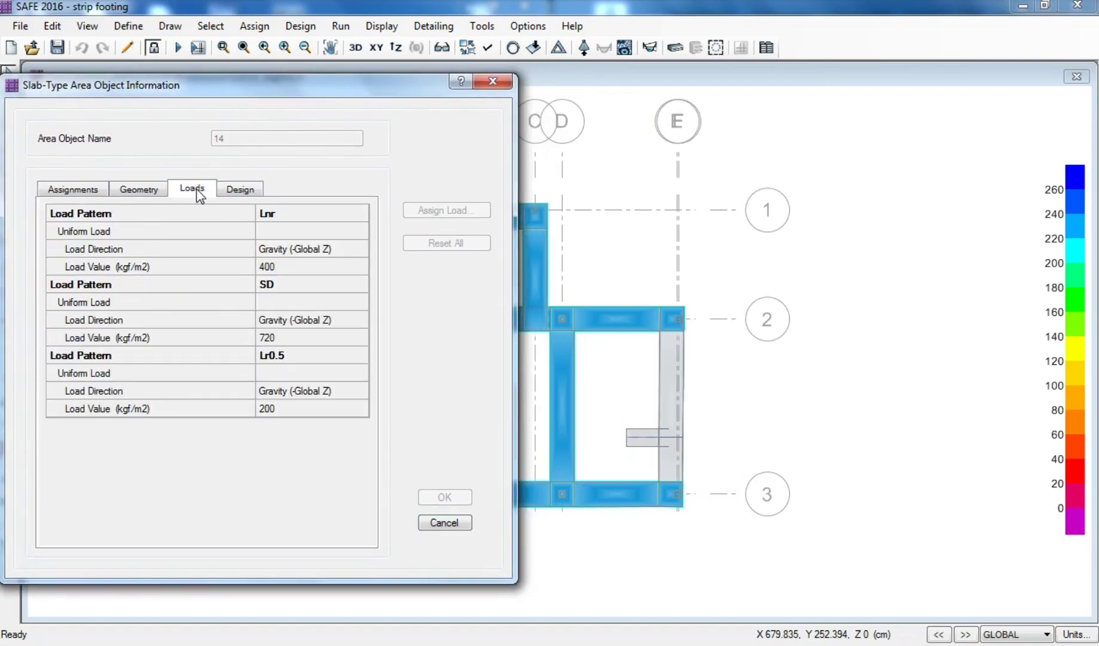
{"action": "left_click", "coordinate": [443, 527]}
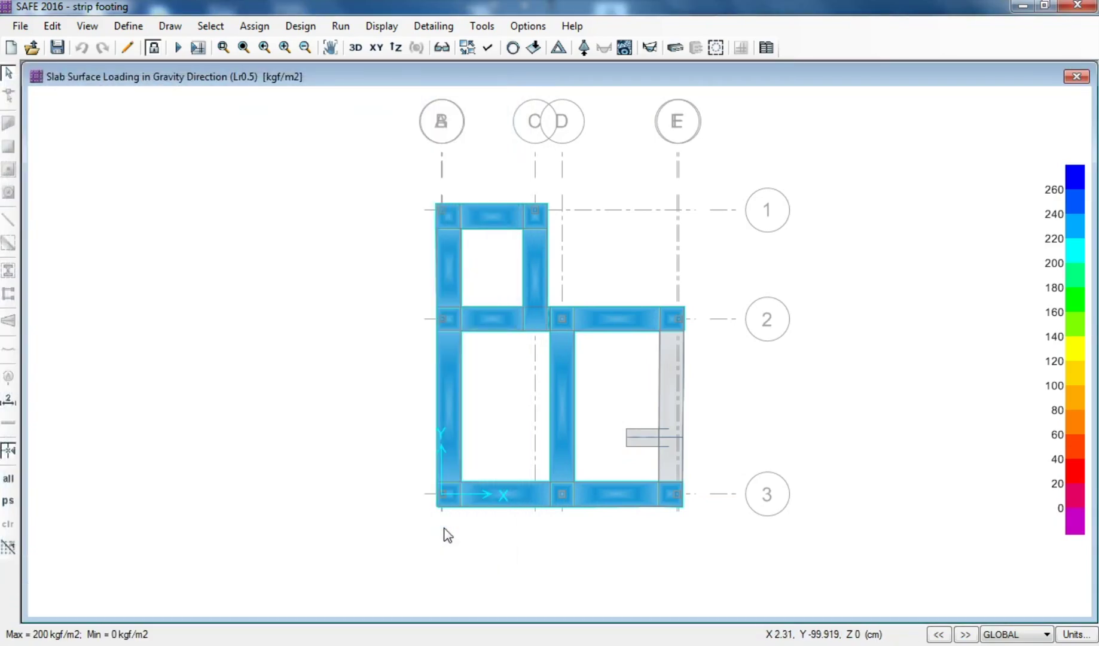
{"action": "mouse_move", "coordinate": [531, 393]}
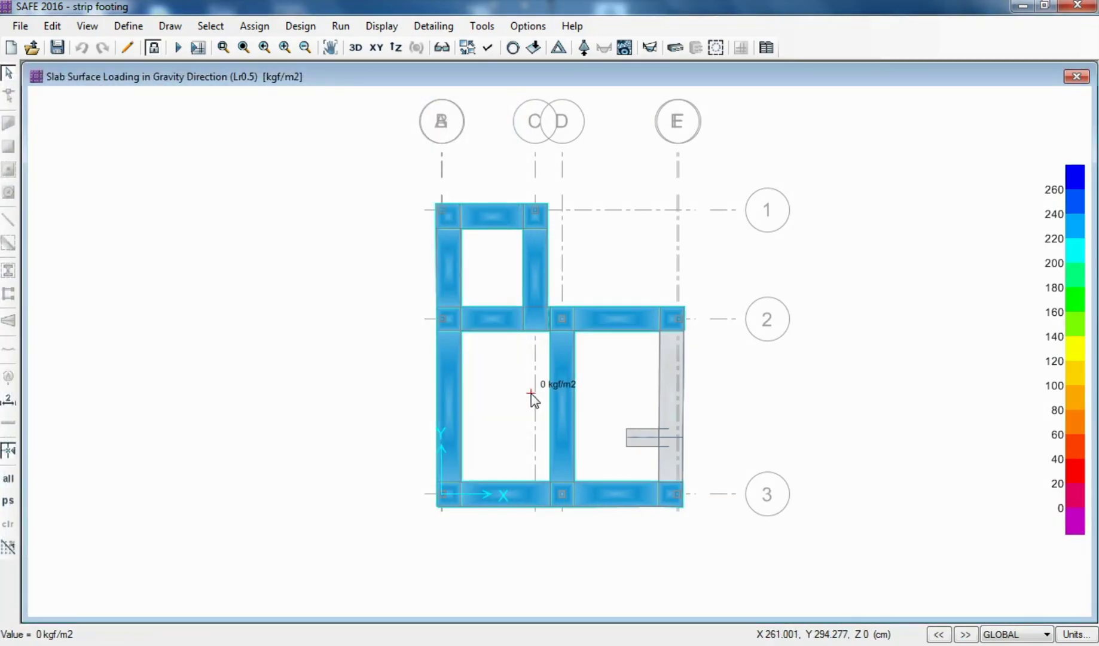